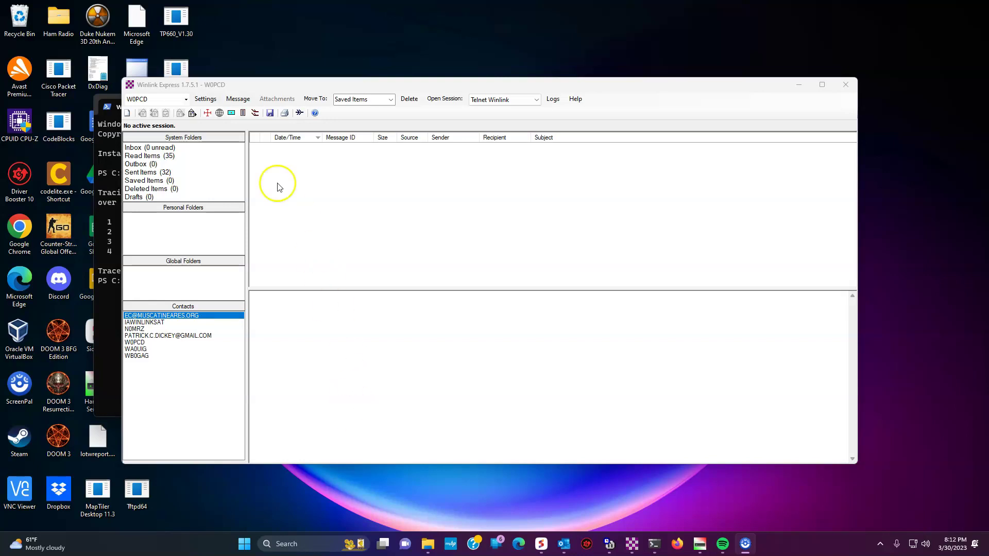
# Step: Open the Winlink Catalog Requests from Settings and view the ARCTIC_ICE, then ARES_RACES inquiries
pyautogui.click(207, 101)
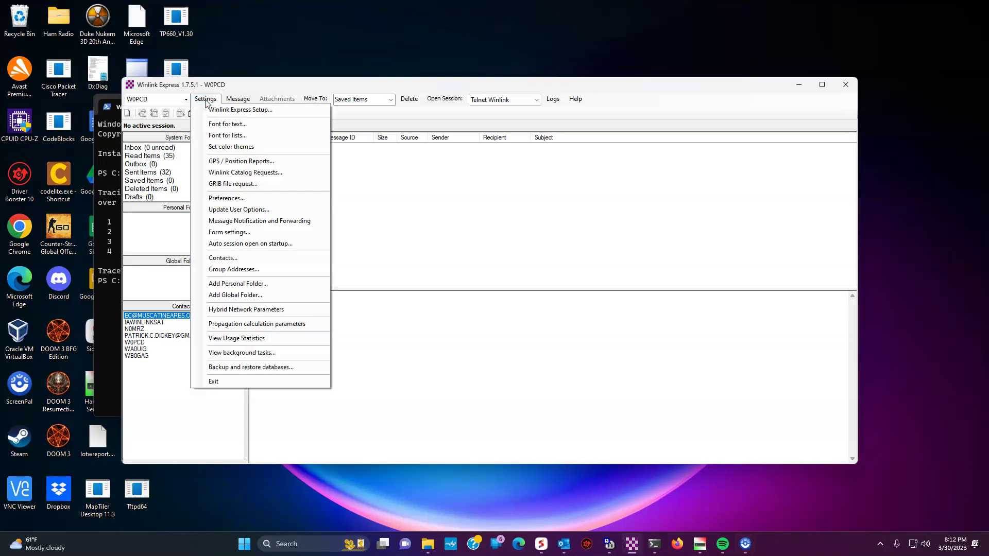
pyautogui.click(228, 174)
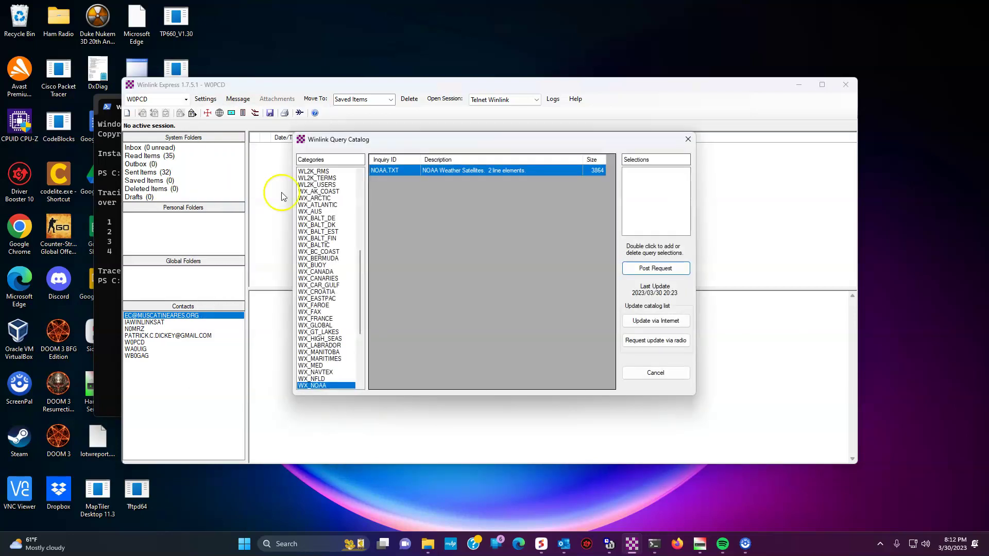
pyautogui.scroll(10, 330, 354)
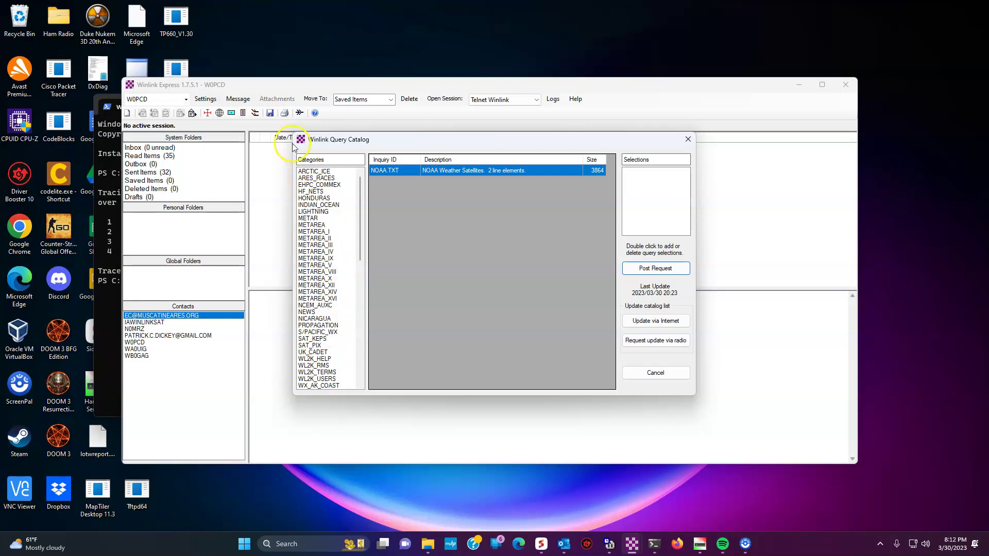
pyautogui.click(307, 172)
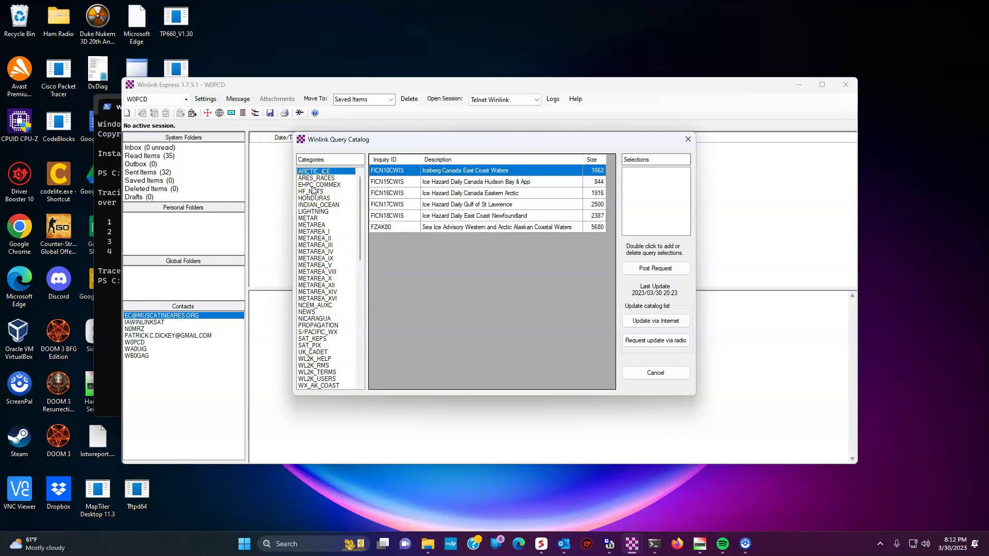
pyautogui.click(441, 217)
pyautogui.click(424, 225)
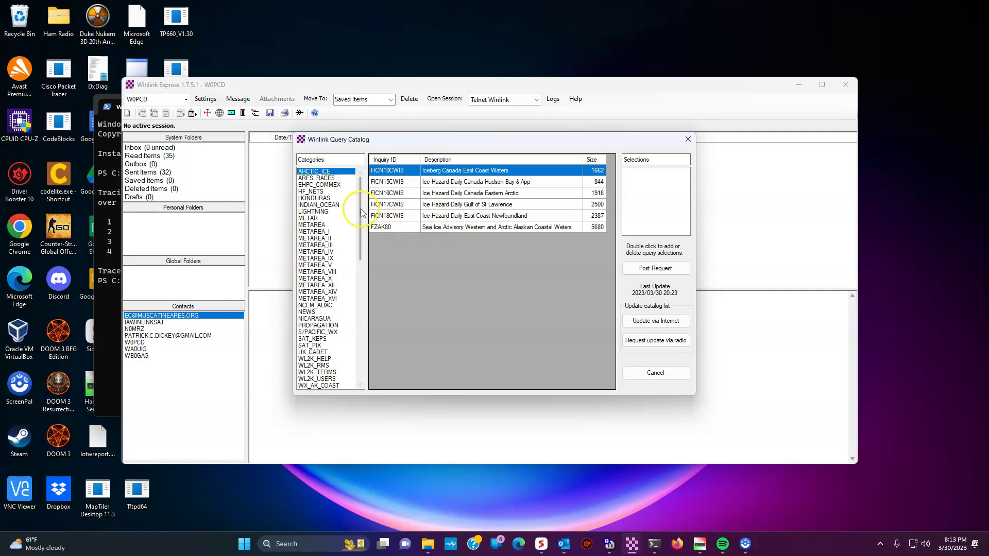
pyautogui.click(329, 178)
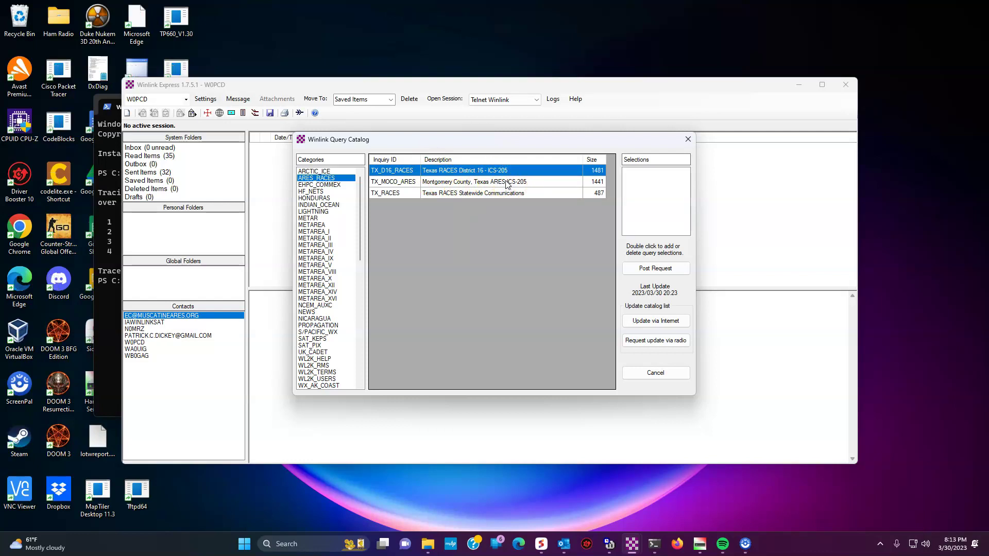
# Step: Browse the EHPC_COMMEX, HF_NETS, HONDURAS, LIGHTNING and METAR category inquiries
pyautogui.click(316, 185)
pyautogui.click(315, 191)
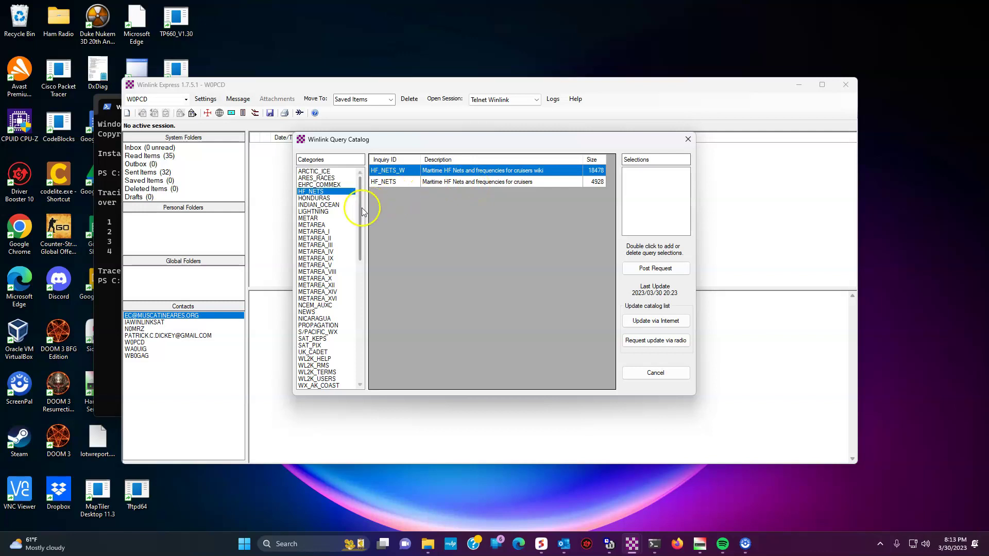
pyautogui.click(310, 199)
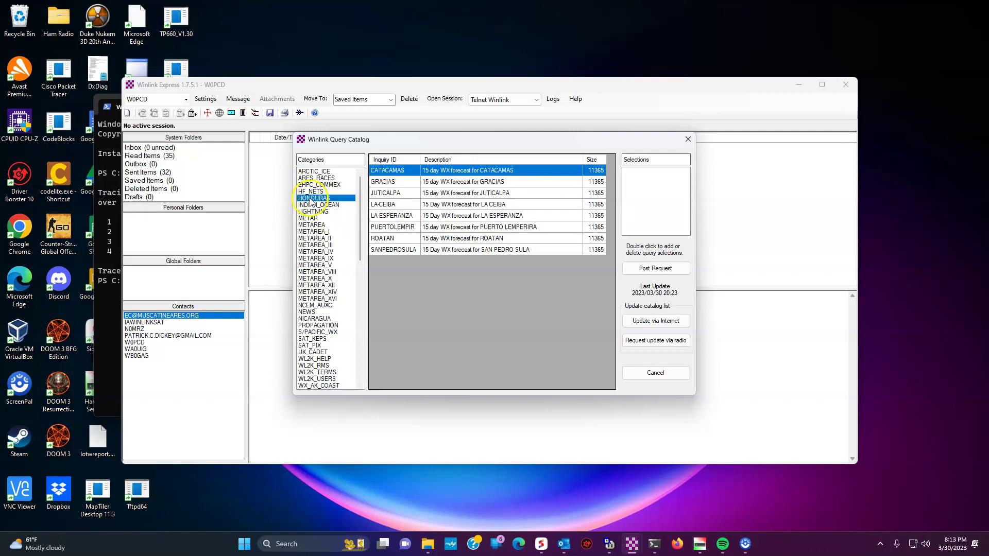
pyautogui.click(314, 211)
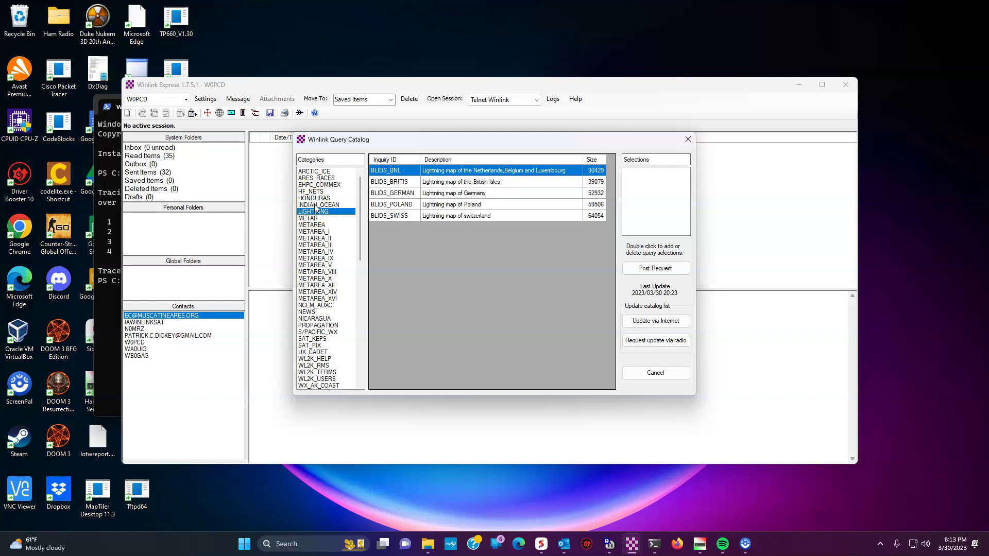
pyautogui.click(314, 224)
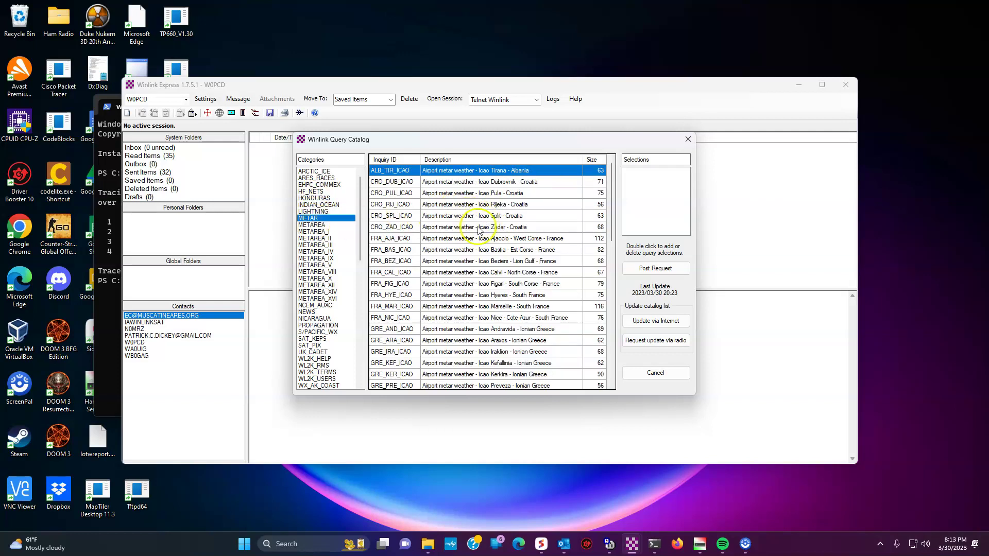
# Step: Scroll past the METAREA_I, III, IX and XII forecasts to the NEWS category
pyautogui.scroll(-6, 473, 236)
pyautogui.scroll(-6, 473, 240)
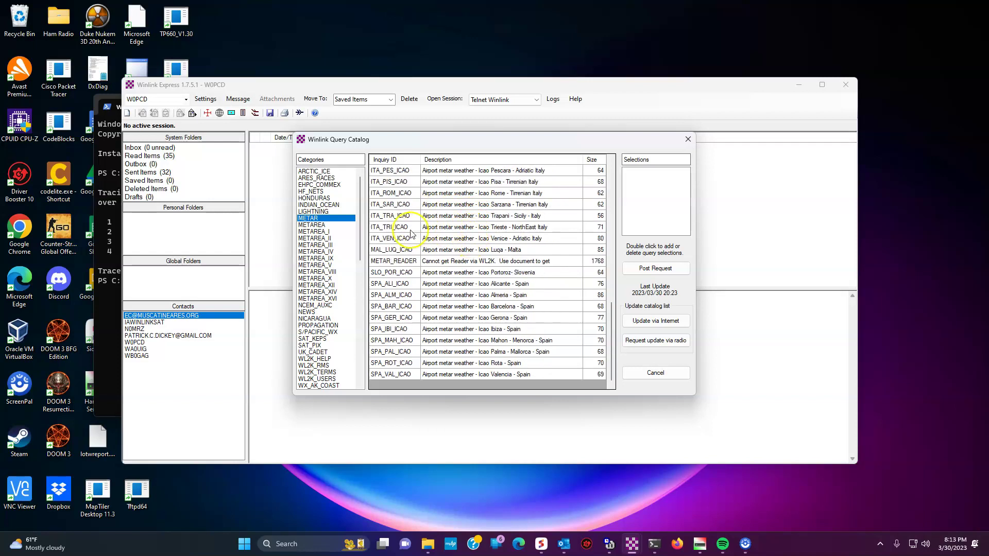
pyautogui.click(323, 232)
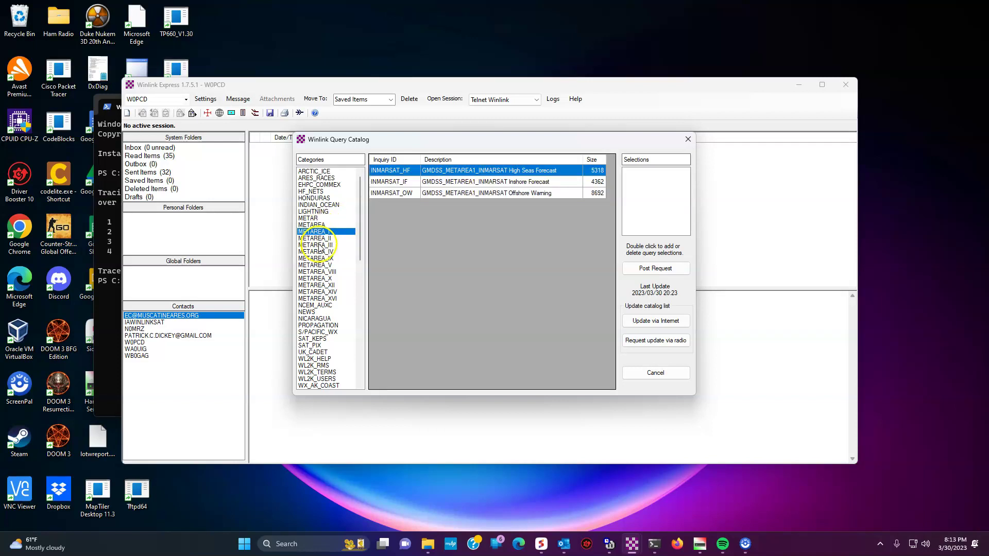
pyautogui.click(317, 245)
pyautogui.click(316, 258)
pyautogui.click(311, 284)
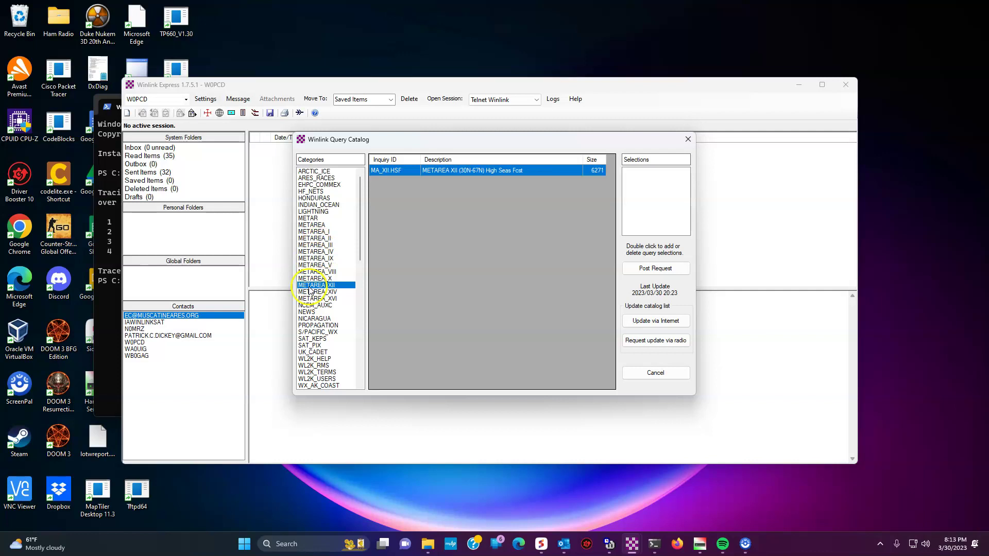
pyautogui.click(311, 312)
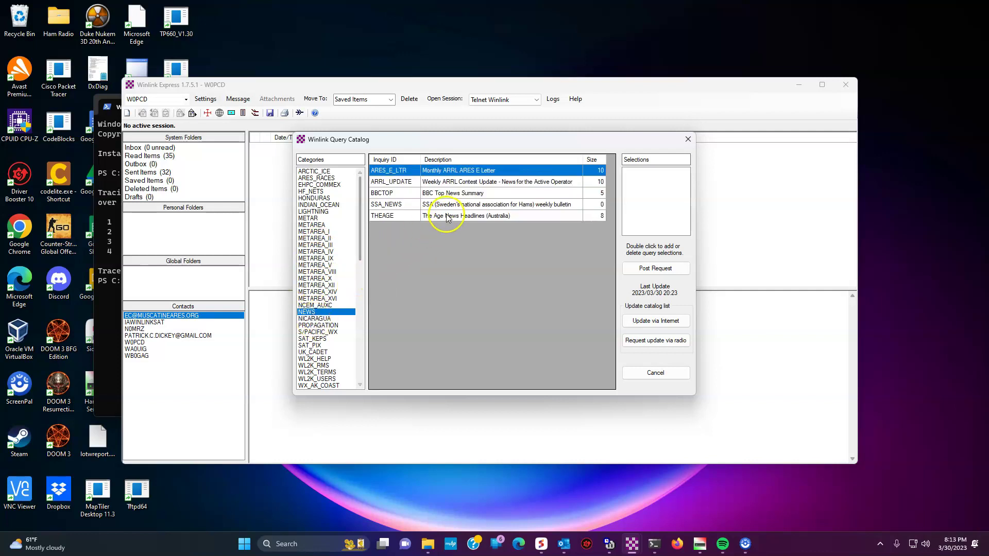
# Step: Select BBCTOP and try posting the request, dismissing the no-selection warning
pyautogui.click(469, 198)
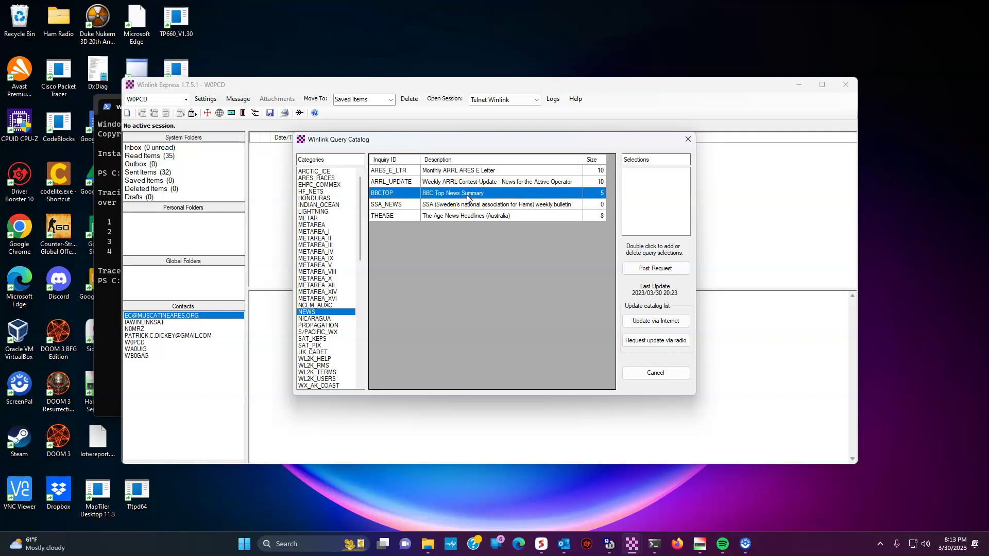
pyautogui.click(644, 272)
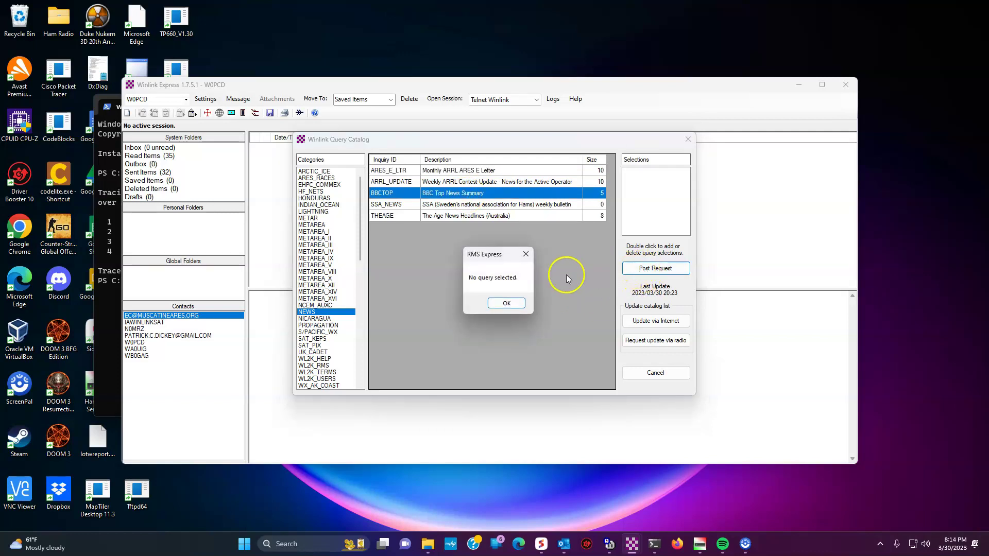
pyautogui.click(504, 302)
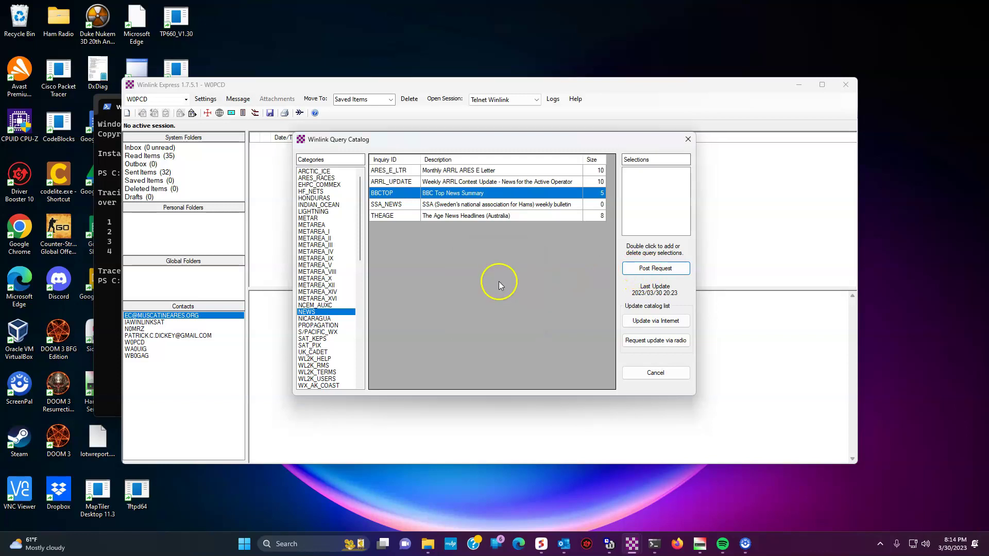
# Step: Add BBCTOP to the request selections, toggling it off and on until it stays
pyautogui.doubleClick(442, 194)
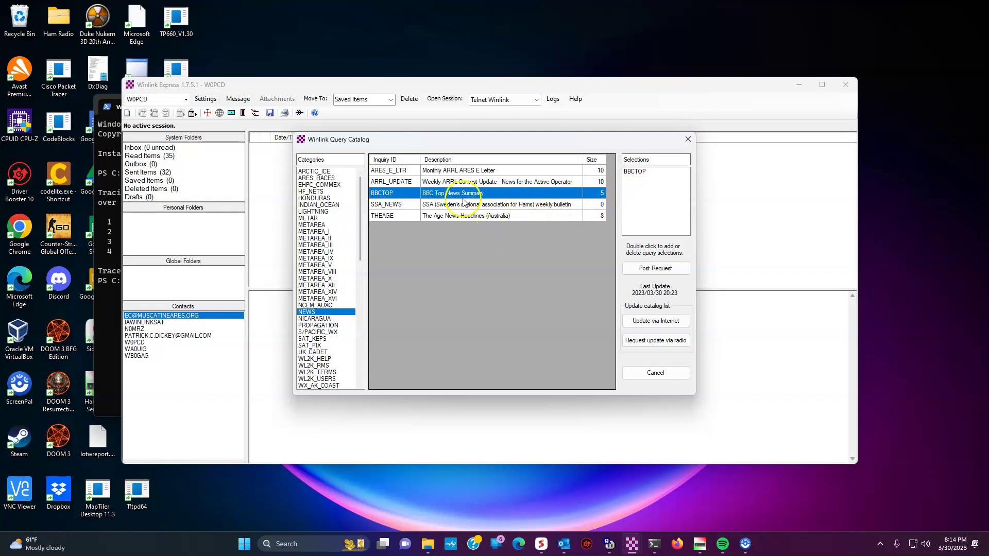
pyautogui.doubleClick(428, 198)
pyautogui.doubleClick(429, 198)
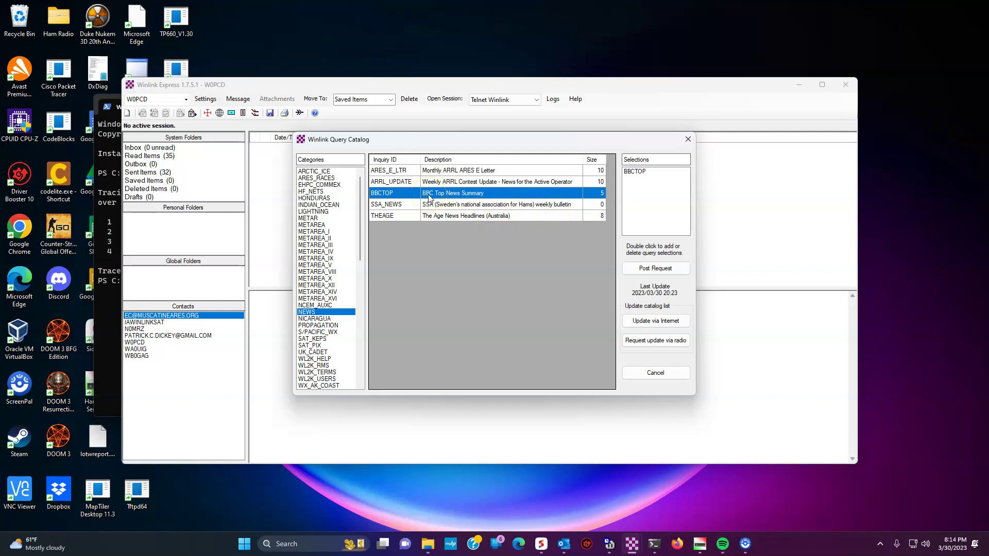
pyautogui.doubleClick(636, 173)
pyautogui.doubleClick(469, 194)
# Step: In SAT_PIX, add the GULFMEX.JPG and PACNE_IR.JPG satellite images to the selections
pyautogui.click(315, 345)
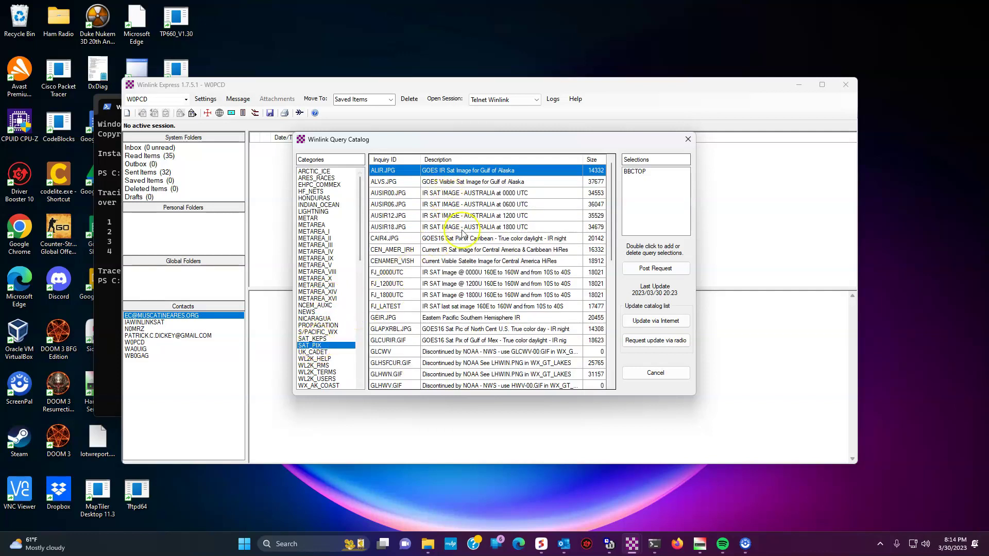
pyautogui.scroll(-7, 463, 234)
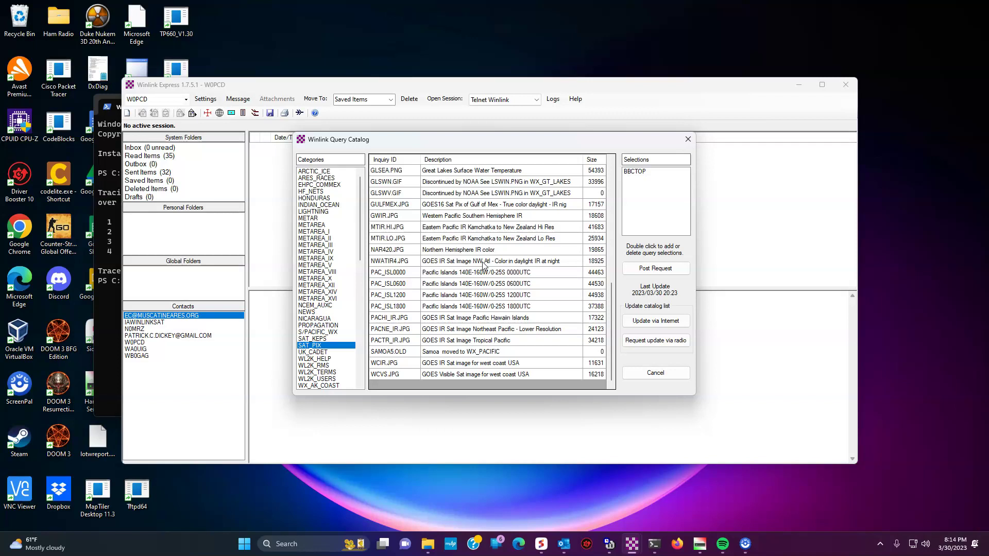
pyautogui.click(449, 197)
pyautogui.click(436, 261)
pyautogui.click(425, 229)
pyautogui.doubleClick(432, 209)
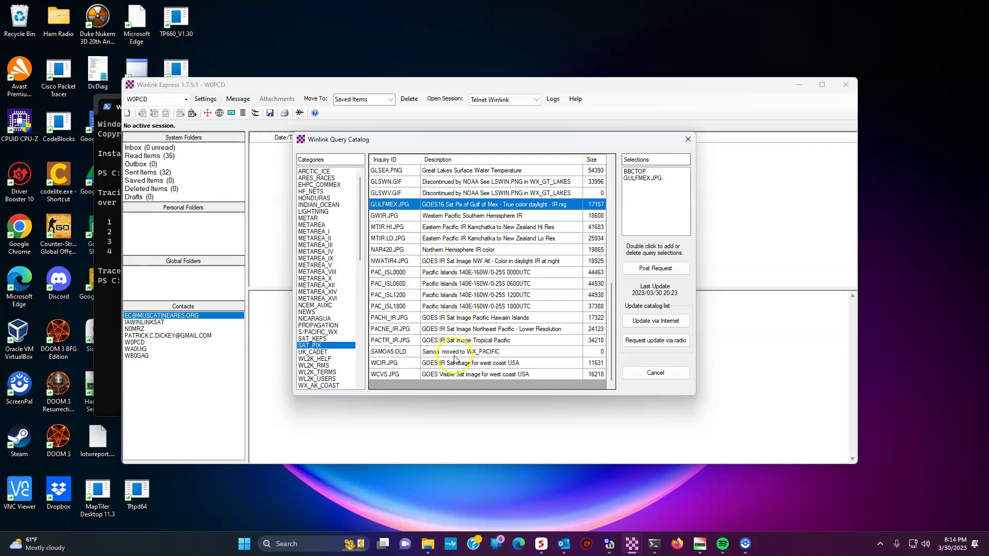
pyautogui.doubleClick(468, 330)
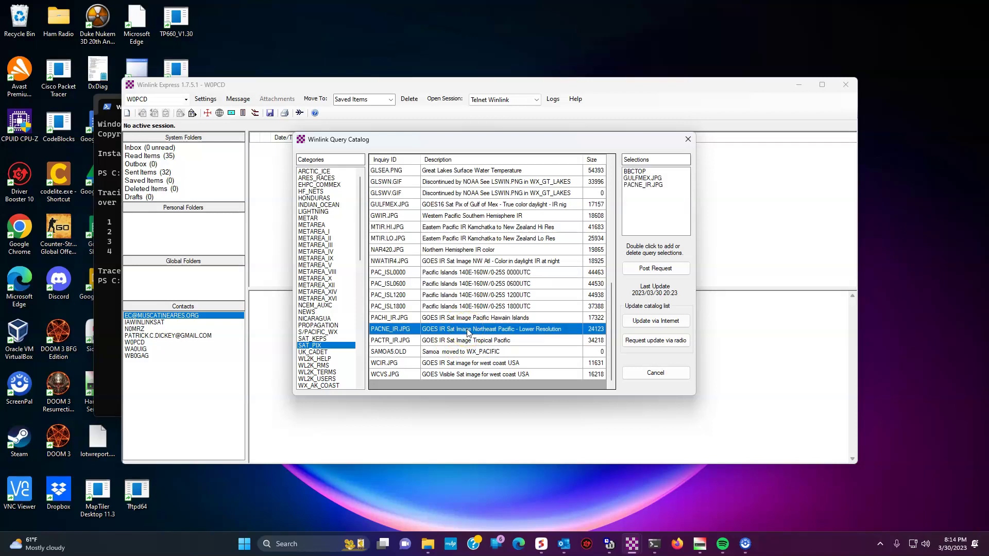
# Step: Scroll the Categories list down through the WX_ weather categories
pyautogui.scroll(-1, 333, 353)
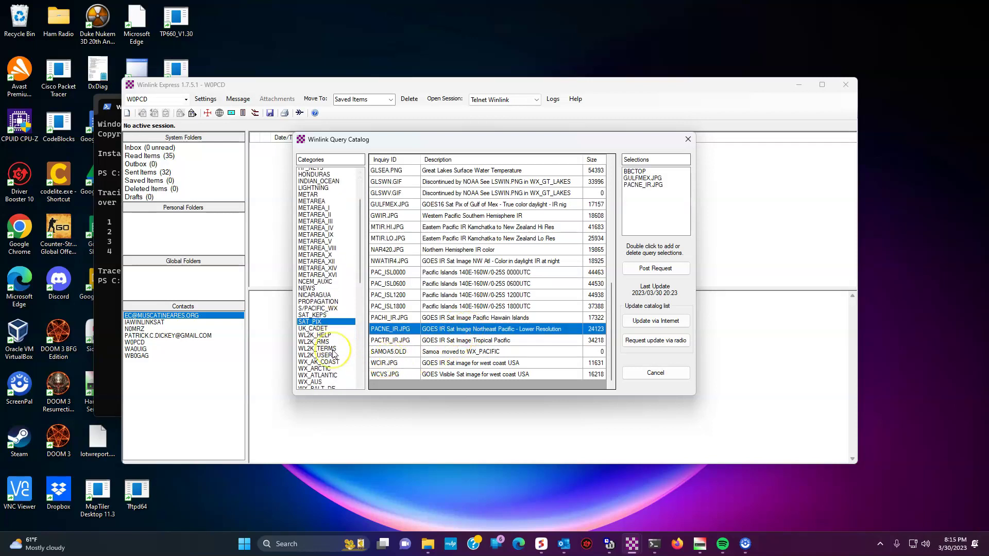
pyautogui.scroll(-5, 334, 354)
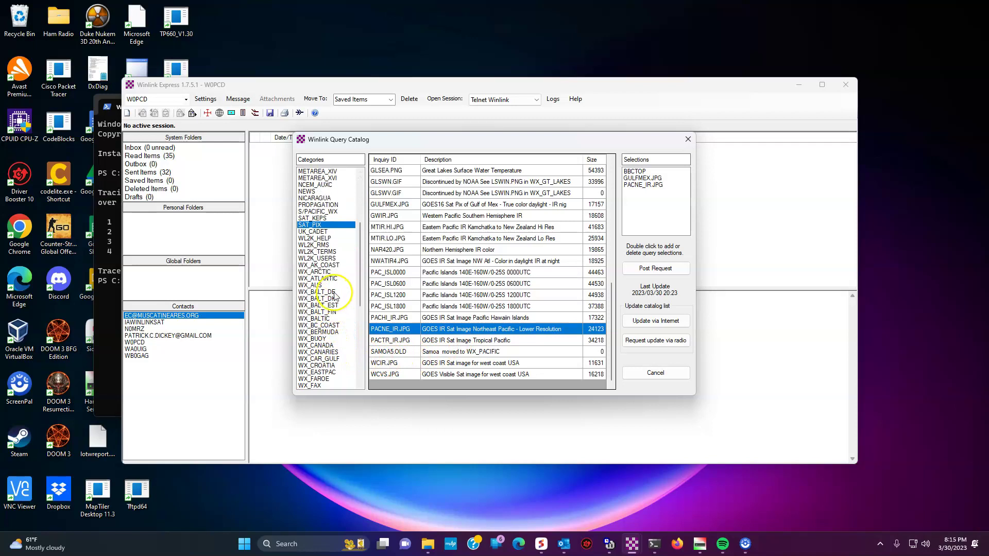
pyautogui.scroll(-2, 332, 288)
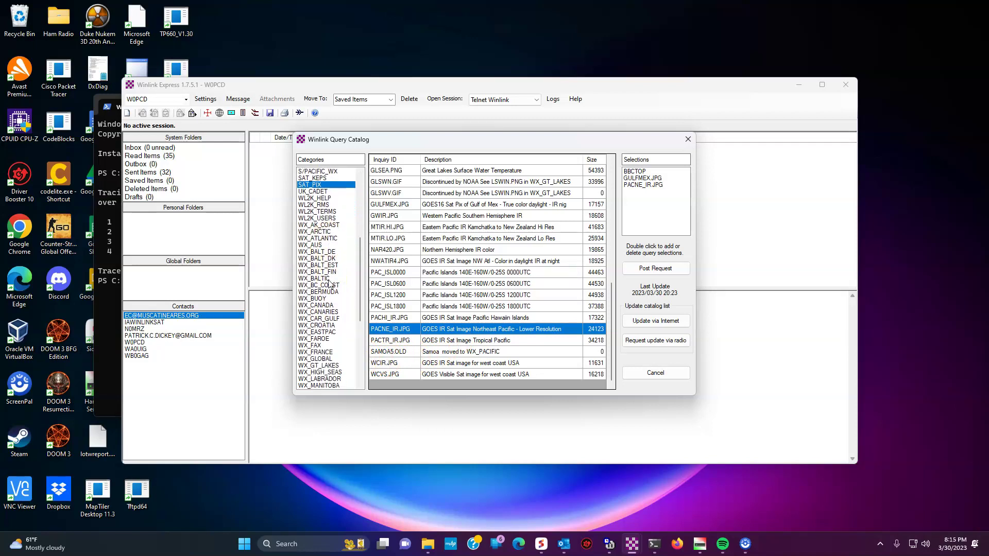
pyautogui.scroll(-1, 330, 283)
pyautogui.scroll(-1, 330, 283)
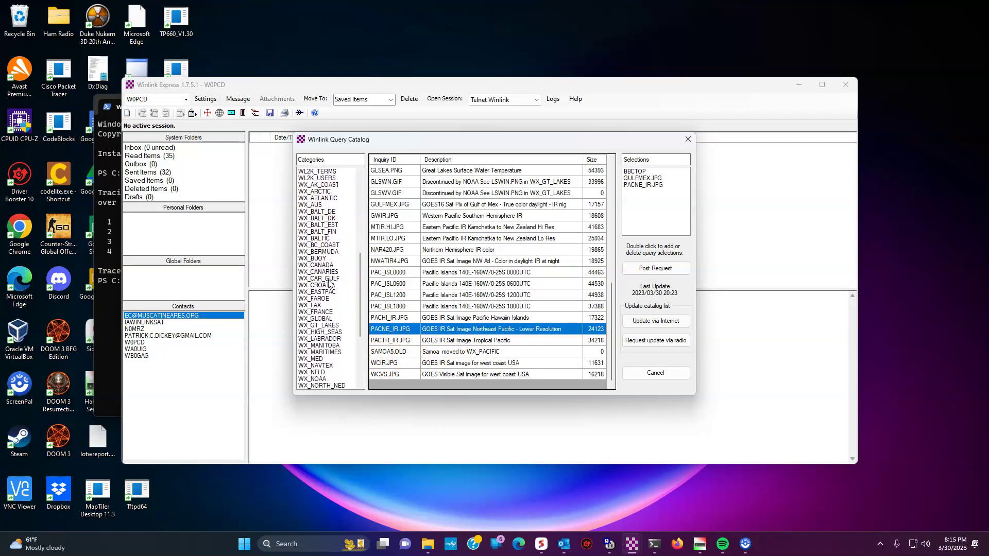
pyautogui.click(327, 302)
pyautogui.scroll(-2, 328, 345)
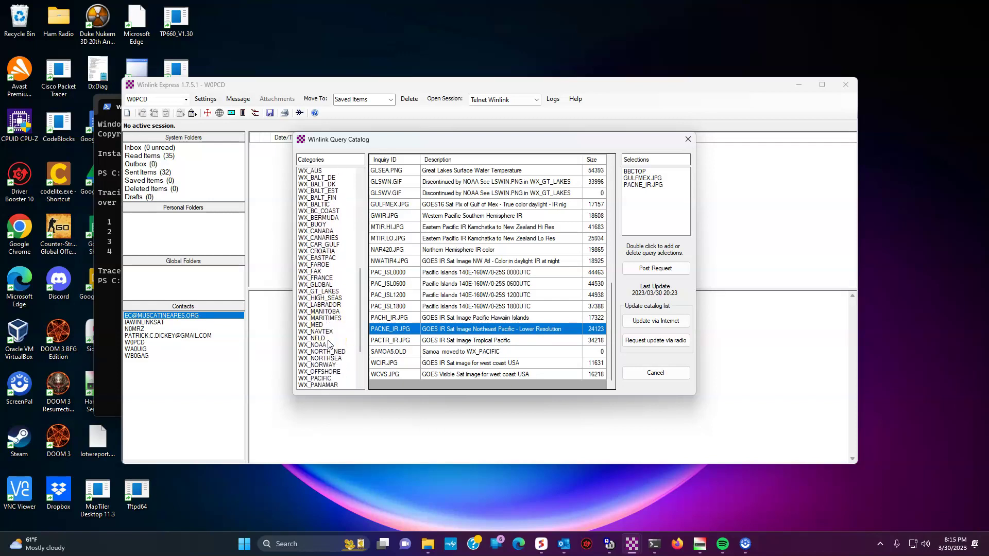
pyautogui.scroll(-2, 328, 345)
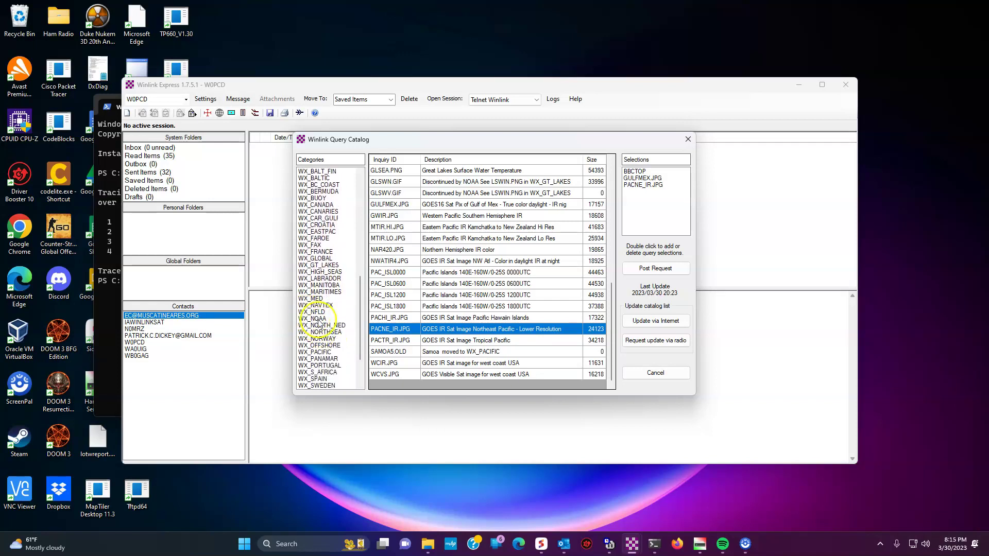
# Step: Add NOAA.TXT from the WX_NOAA category to the request selections
pyautogui.click(319, 319)
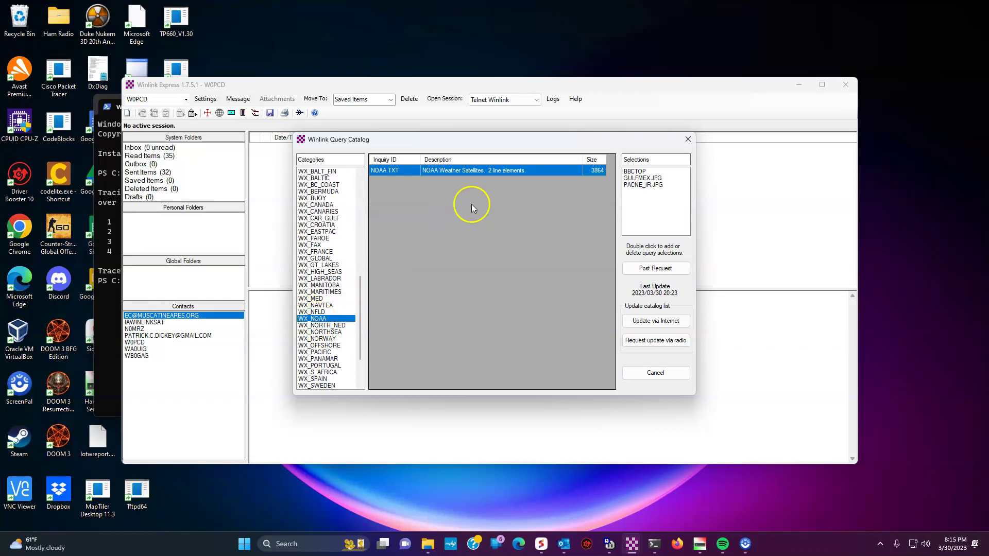
pyautogui.doubleClick(482, 171)
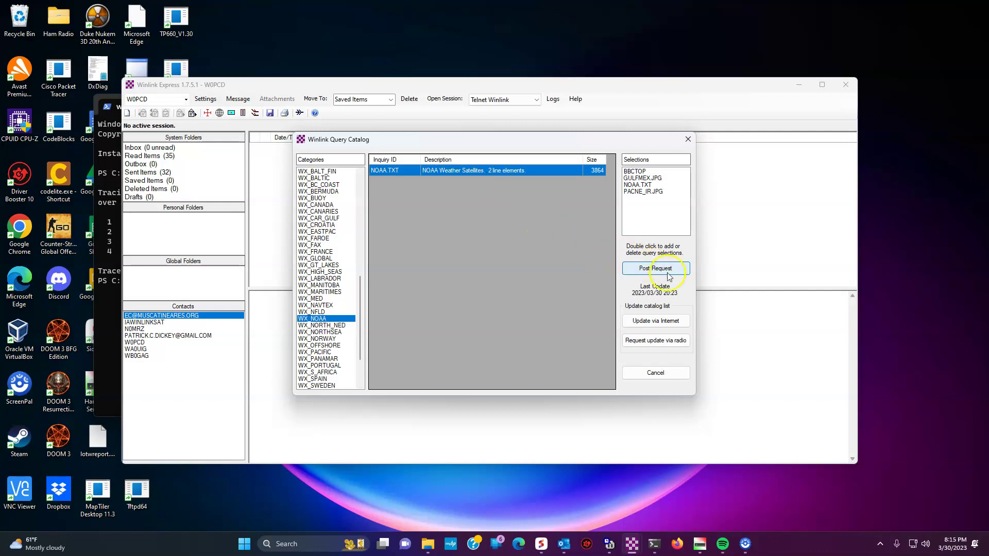
# Step: Post the four-item catalog request and view the REQUEST message to INQUIRY in the Outbox
pyautogui.click(660, 270)
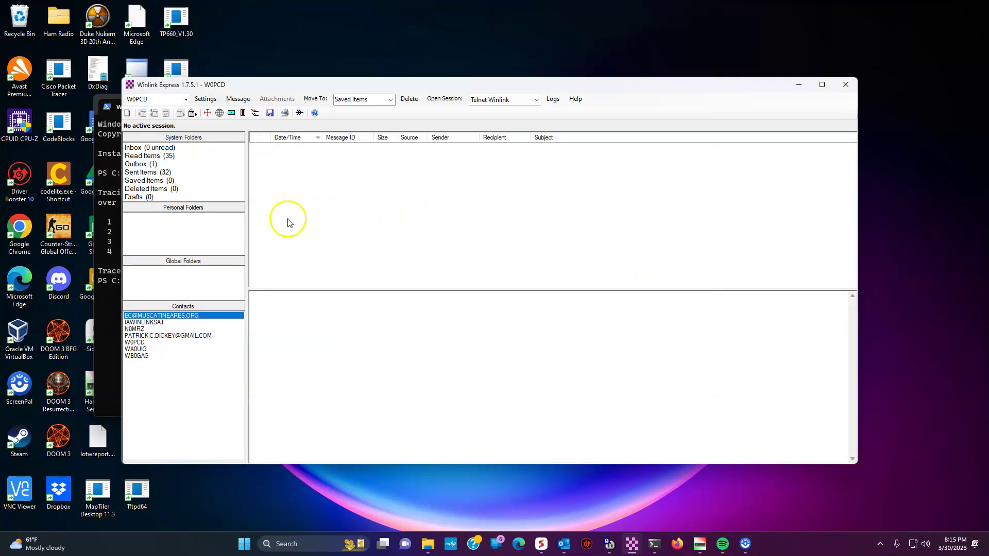
pyautogui.click(138, 166)
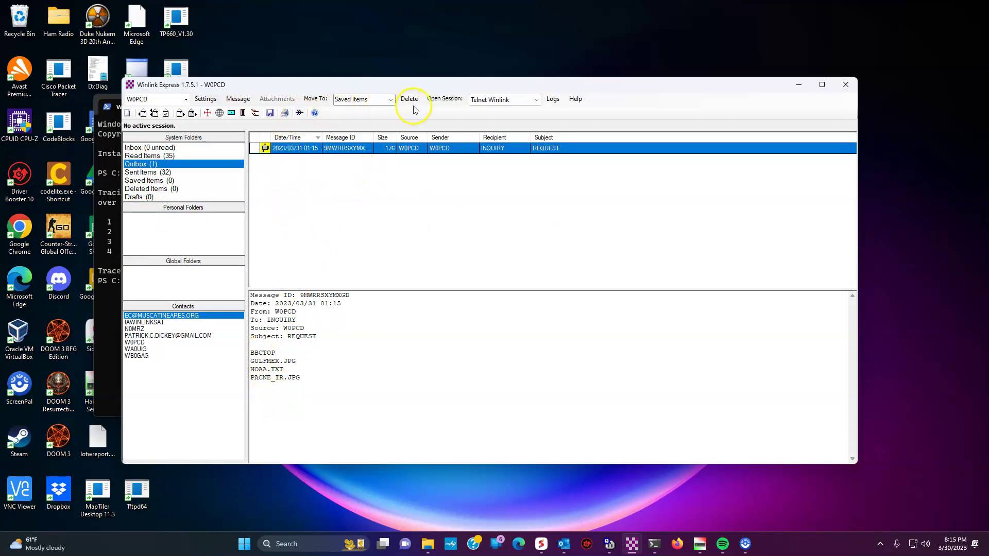
# Step: Send the queued request over a Telnet Winlink session, then stop the session
pyautogui.click(442, 99)
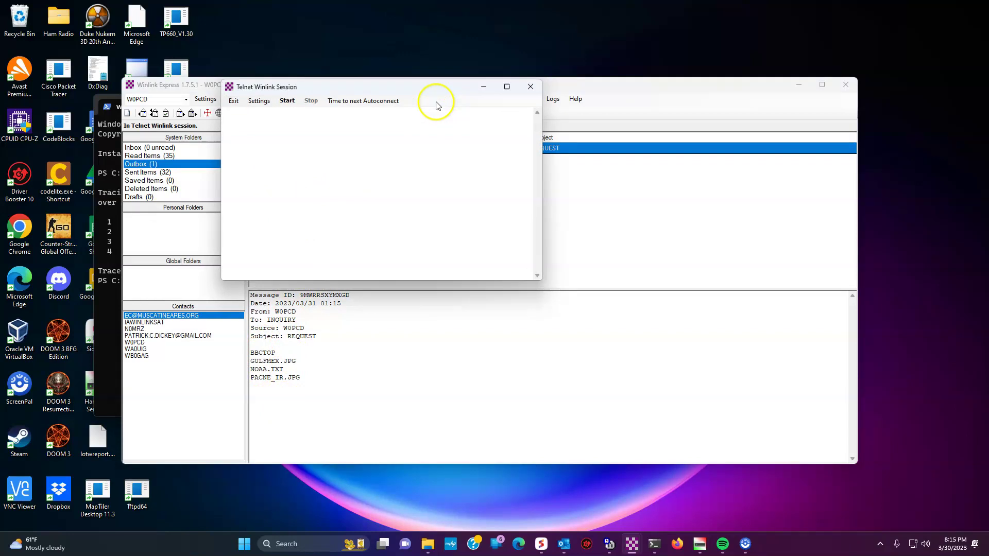
pyautogui.click(295, 104)
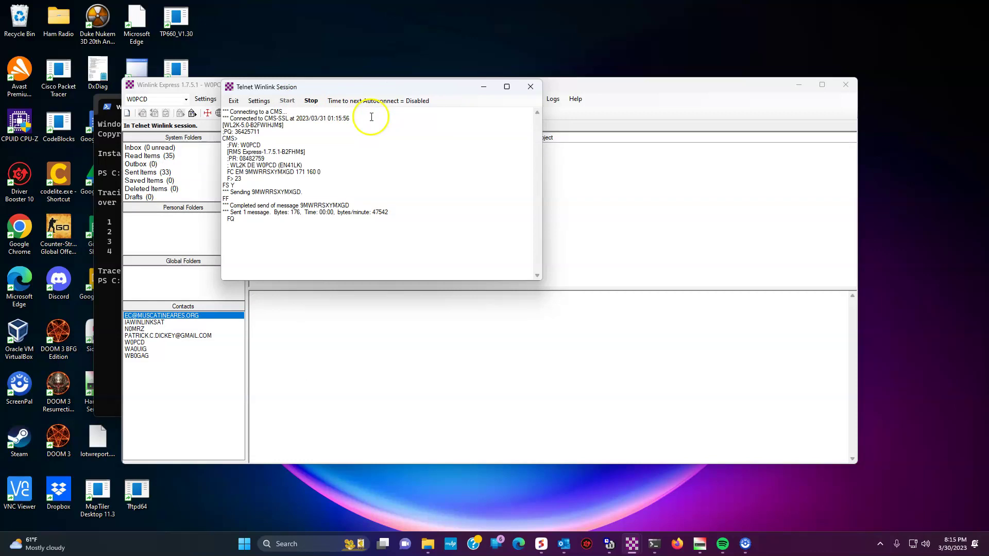
pyautogui.click(313, 101)
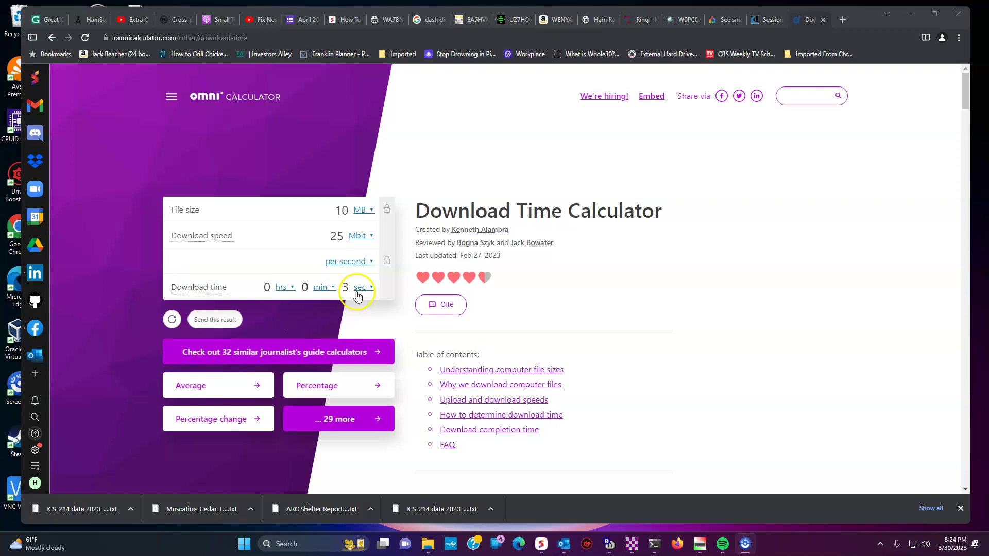
# Step: Set the download speed to 1 and switch its unit to Kibit
pyautogui.doubleClick(344, 241)
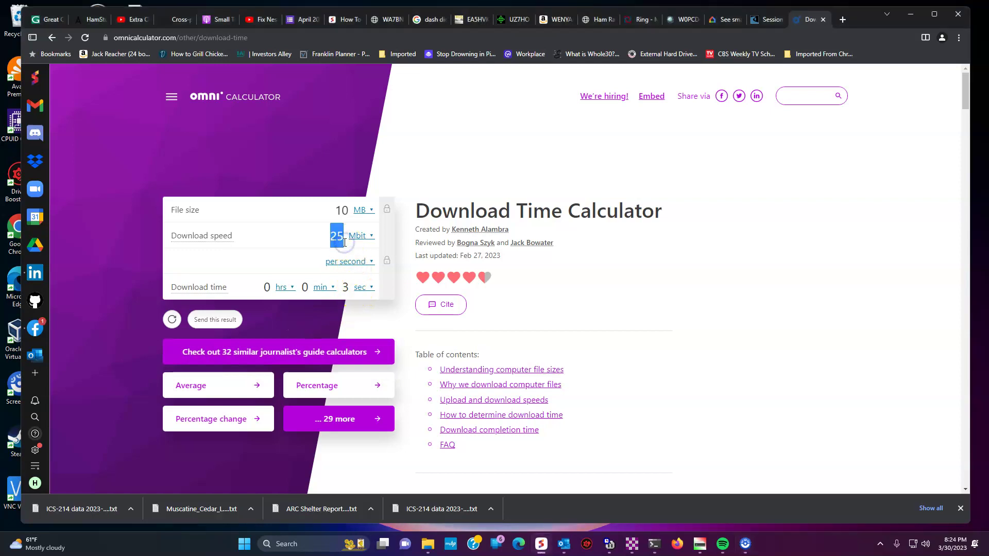
pyautogui.write('1')
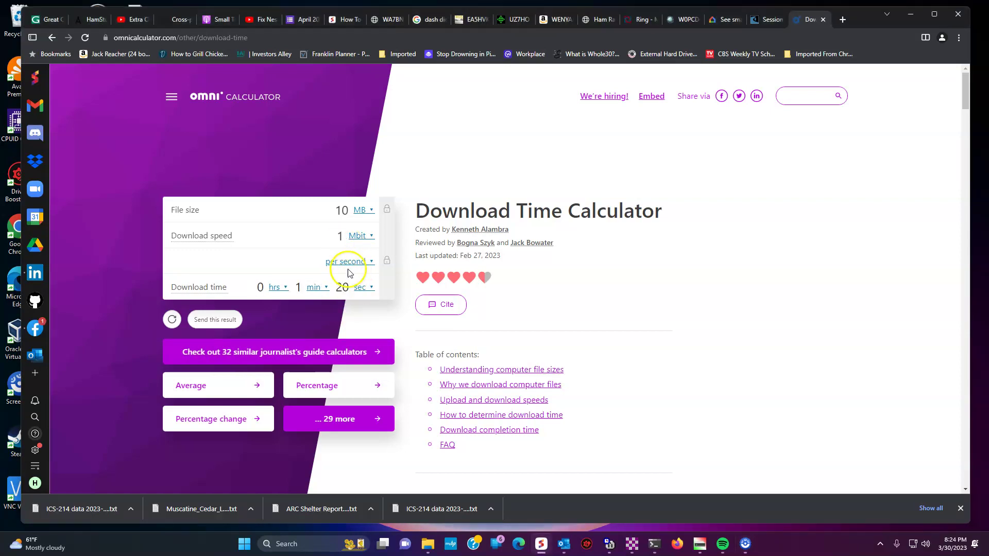
pyautogui.click(240, 323)
pyautogui.moveTo(202, 288)
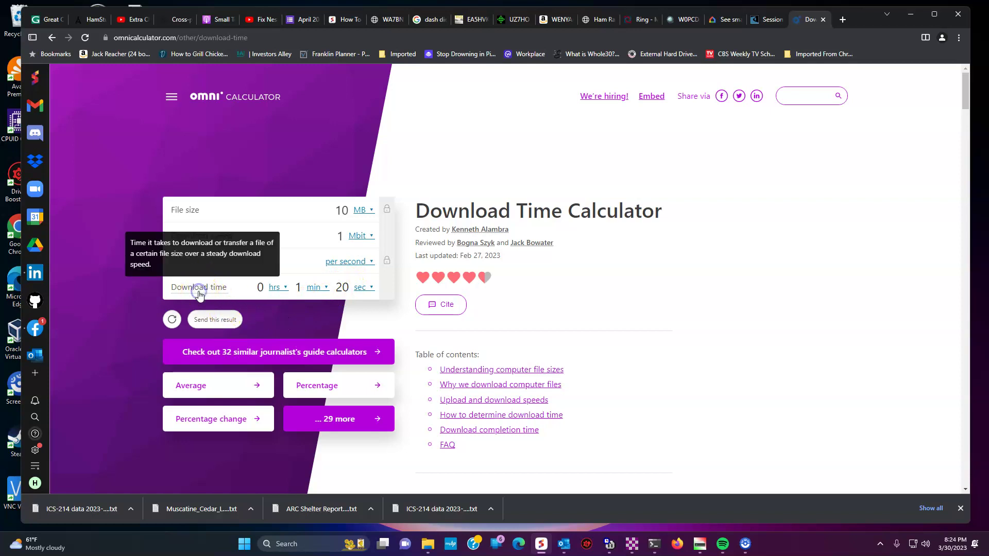
pyautogui.click(361, 236)
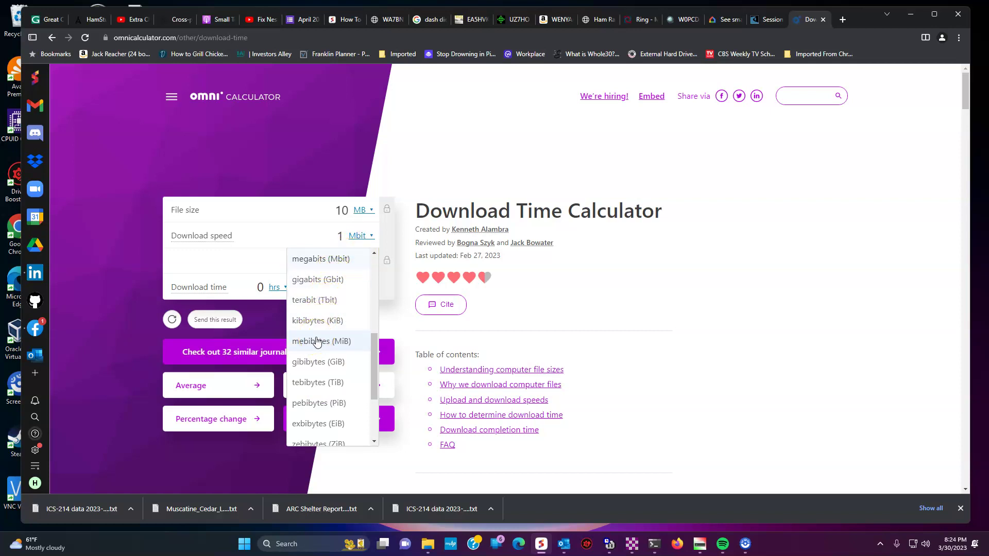
pyautogui.scroll(-3, 317, 341)
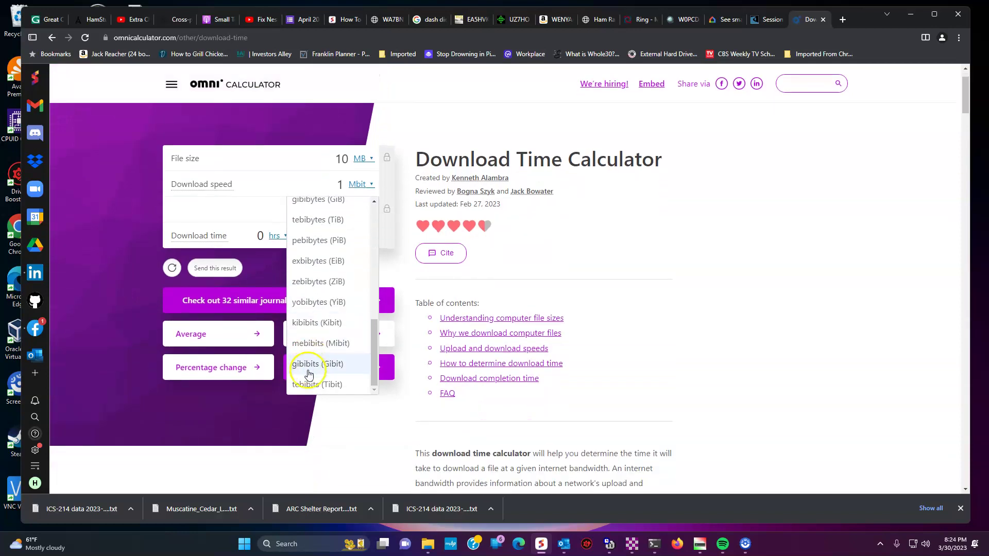
pyautogui.click(308, 381)
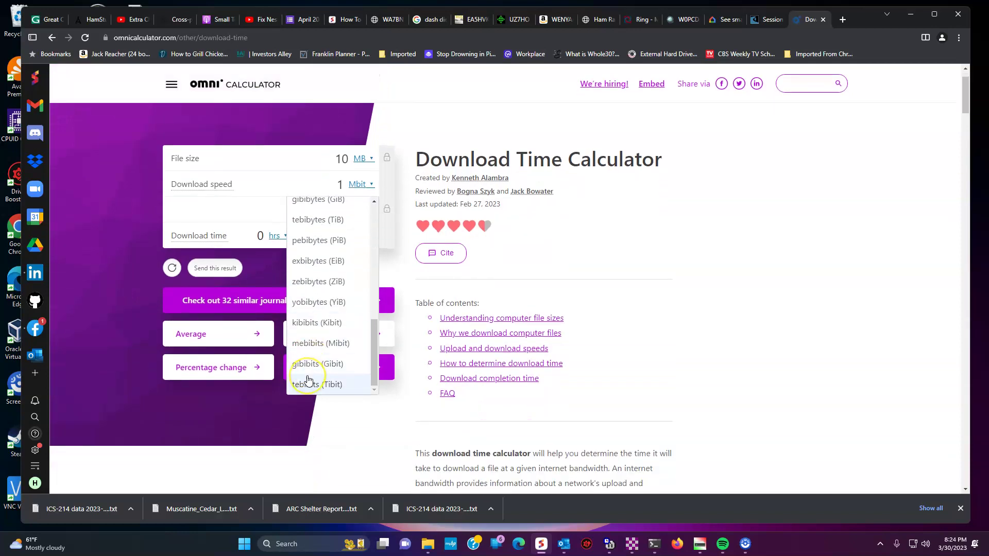
pyautogui.click(313, 330)
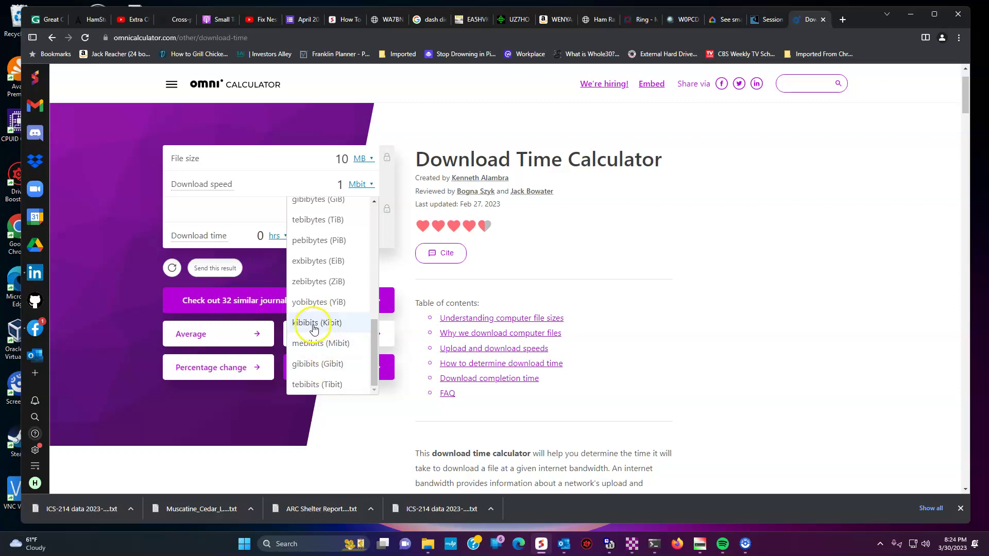
pyautogui.click(314, 329)
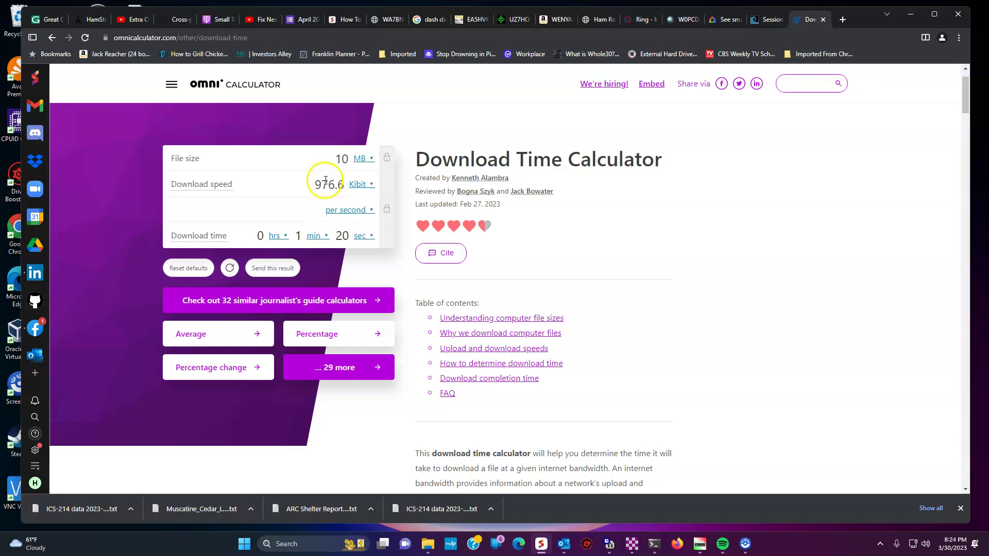
# Step: Edit the download speed value down to 9.6 Kibit per second
pyautogui.click(320, 184)
pyautogui.click(320, 184)
pyautogui.press('Delete')
pyautogui.press('Delete')
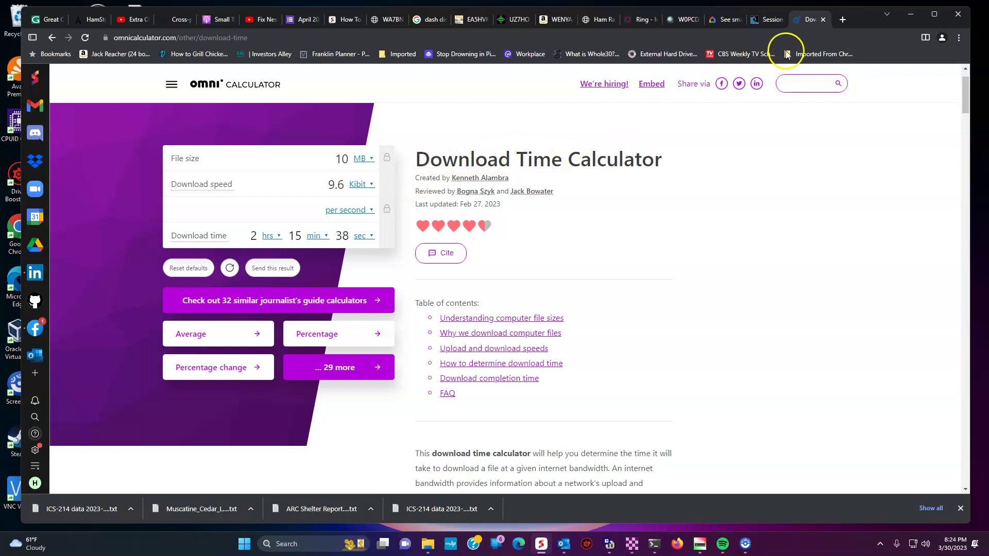
# Step: Search Google in a new tab for '9600 baud to kibits'
pyautogui.click(842, 20)
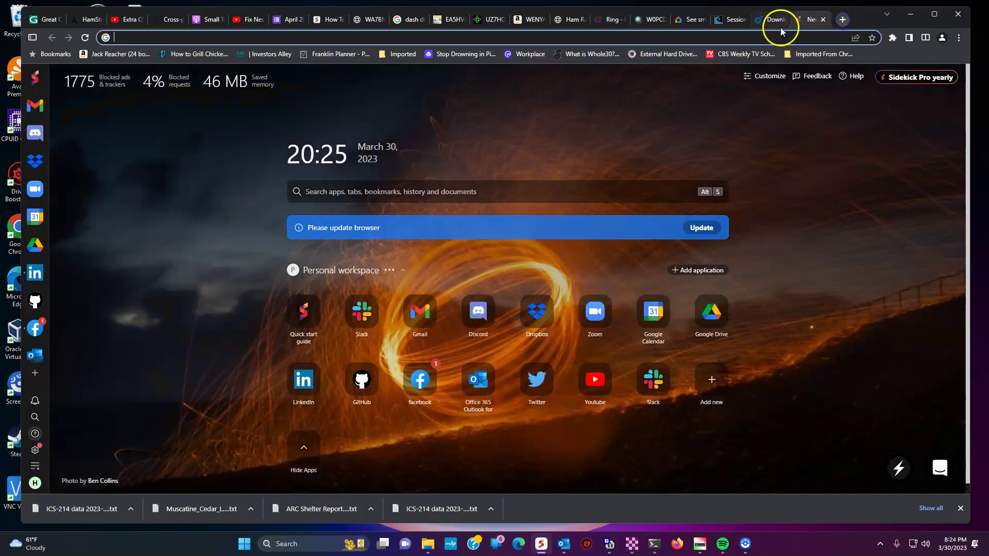
pyautogui.write('96')
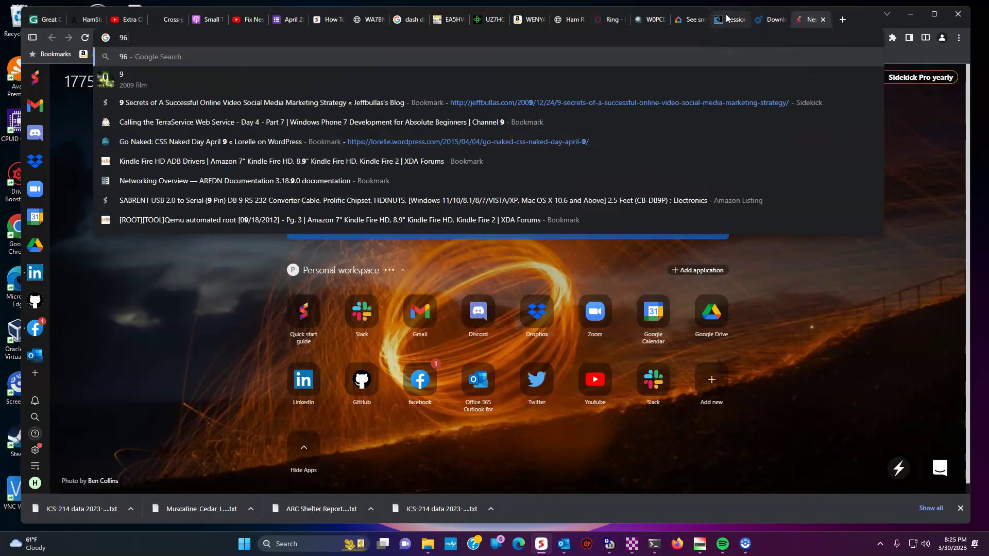
pyautogui.write('00 baud to k')
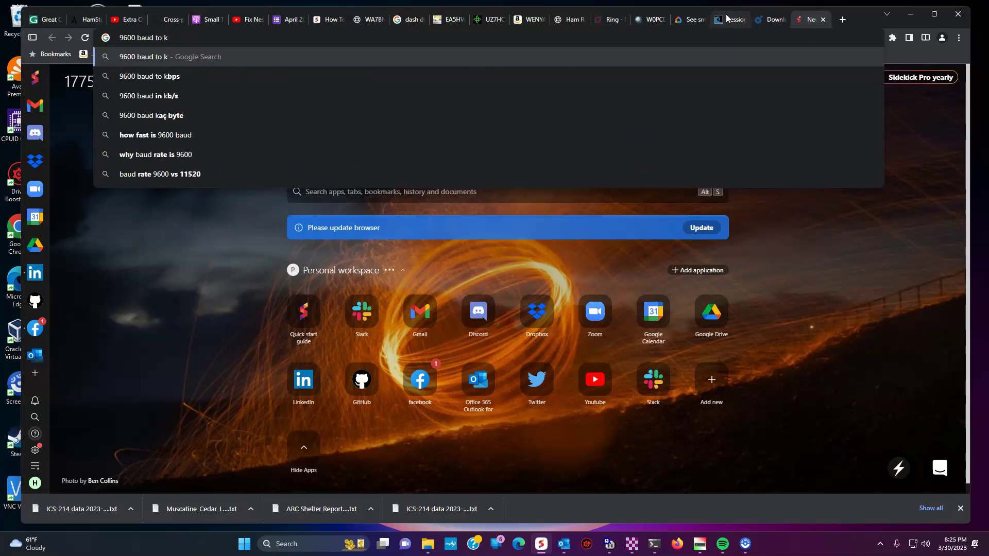
pyautogui.write('ibits')
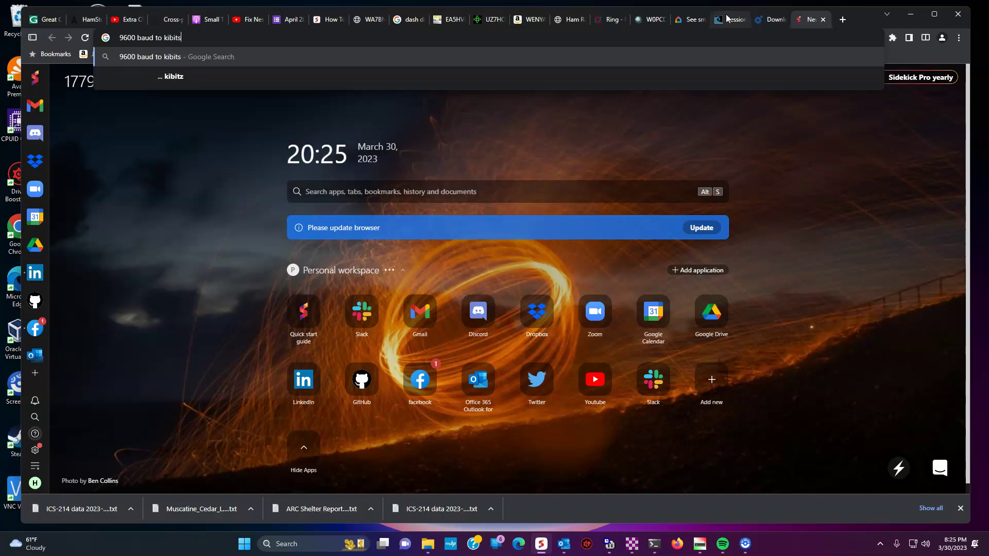
pyautogui.press('Return')
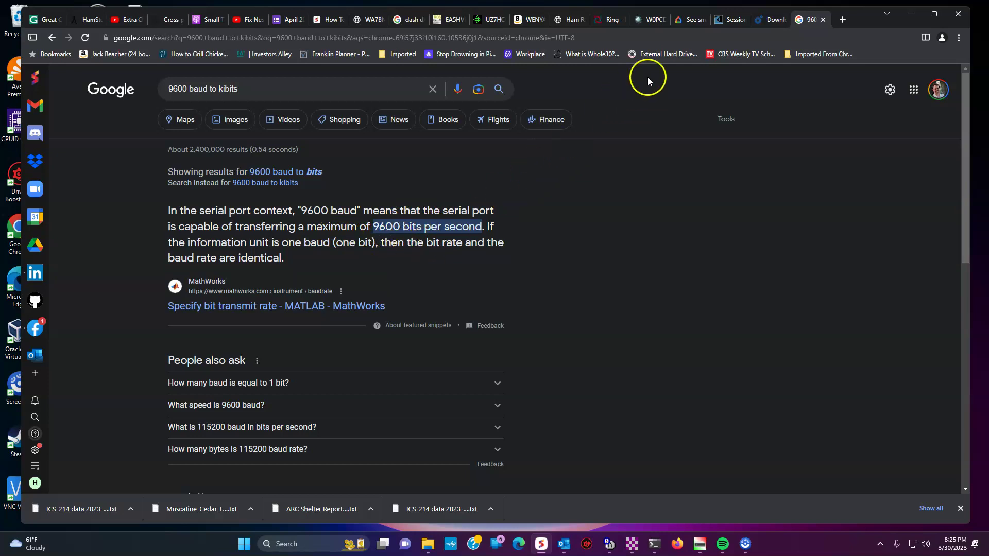
# Step: Check the Download Time Calculator page, then return to the search results
pyautogui.moveTo(767, 23)
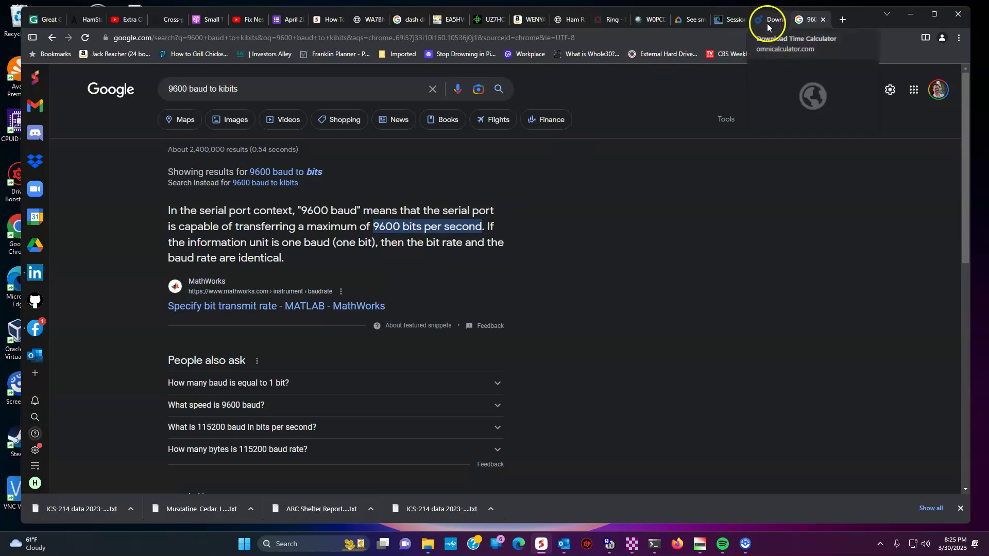
pyautogui.click(769, 23)
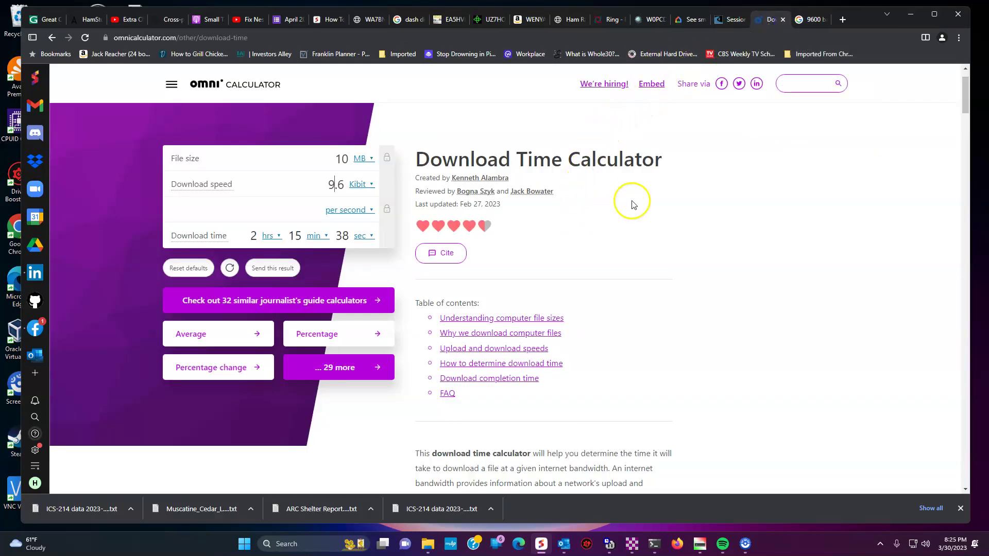
pyautogui.click(813, 20)
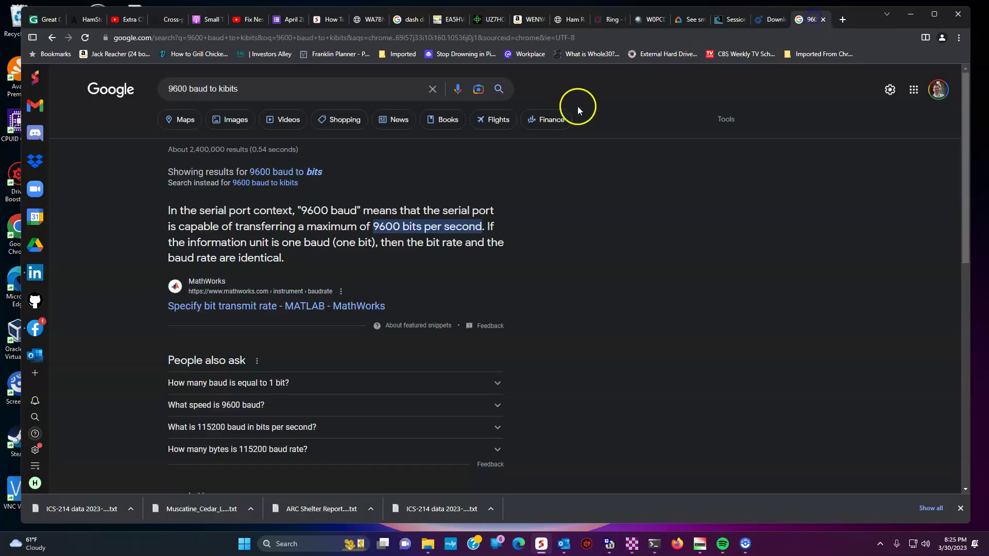
# Step: Revise the query to '9600 baud to Kibits' and scroll through the results
pyautogui.click(267, 86)
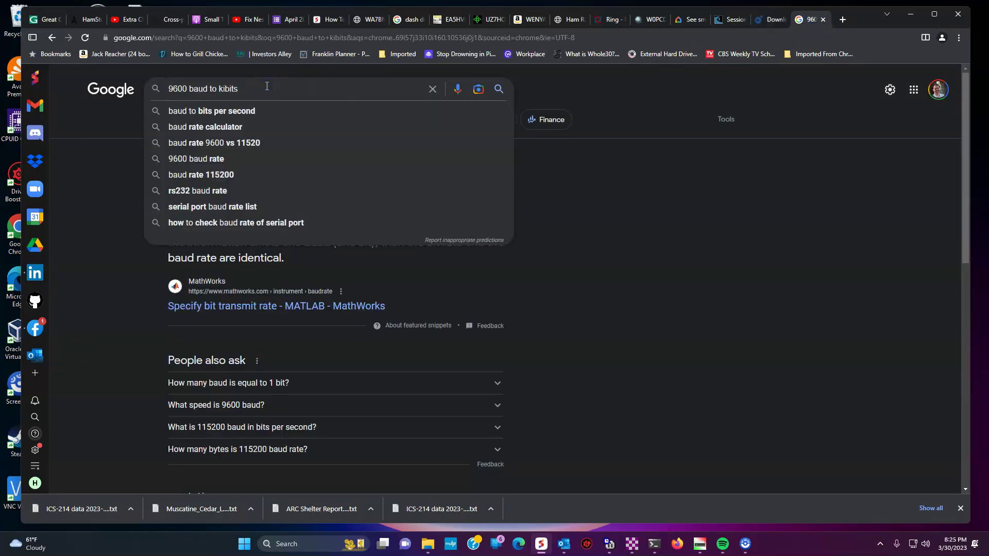
pyautogui.press('BackSpace')
pyautogui.press('BackSpace')
pyautogui.press('BackSpace')
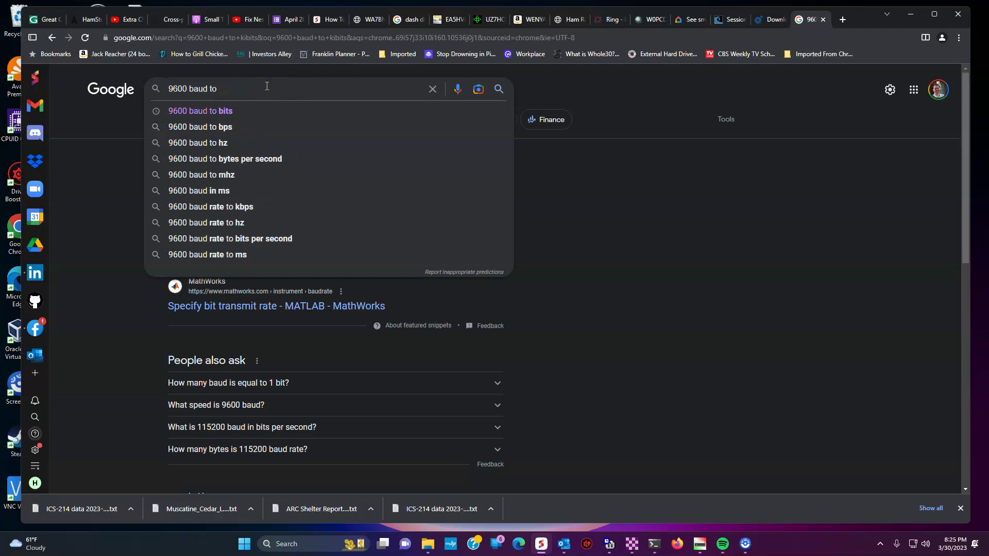
pyautogui.write('Kibits')
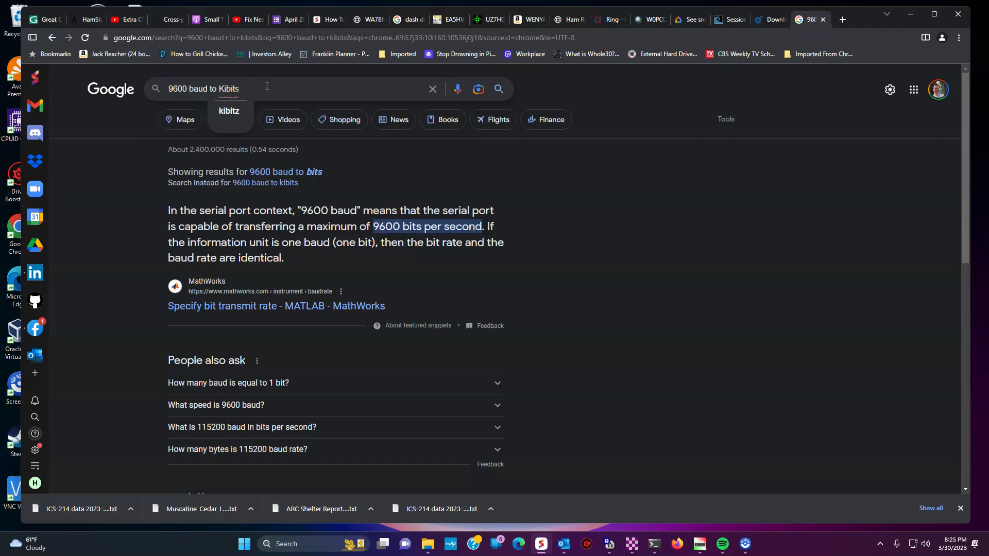
pyautogui.press('Return')
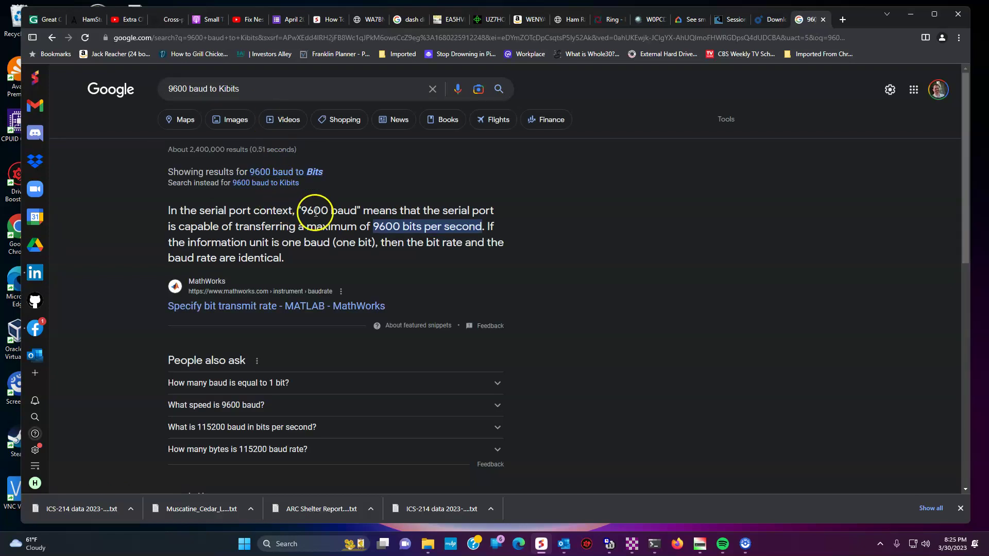
pyautogui.scroll(-2, 316, 217)
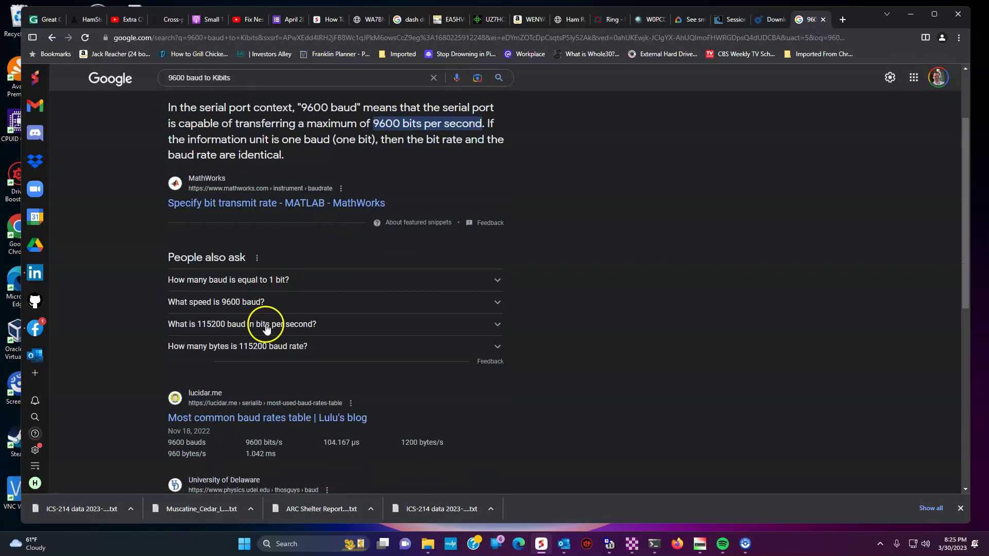
pyautogui.scroll(-2, 277, 331)
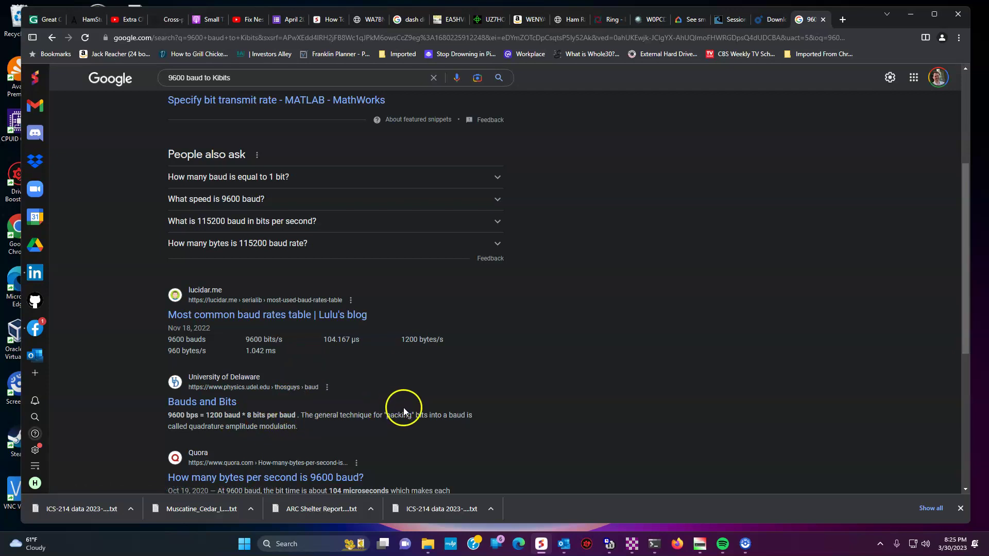
pyautogui.scroll(-2, 412, 411)
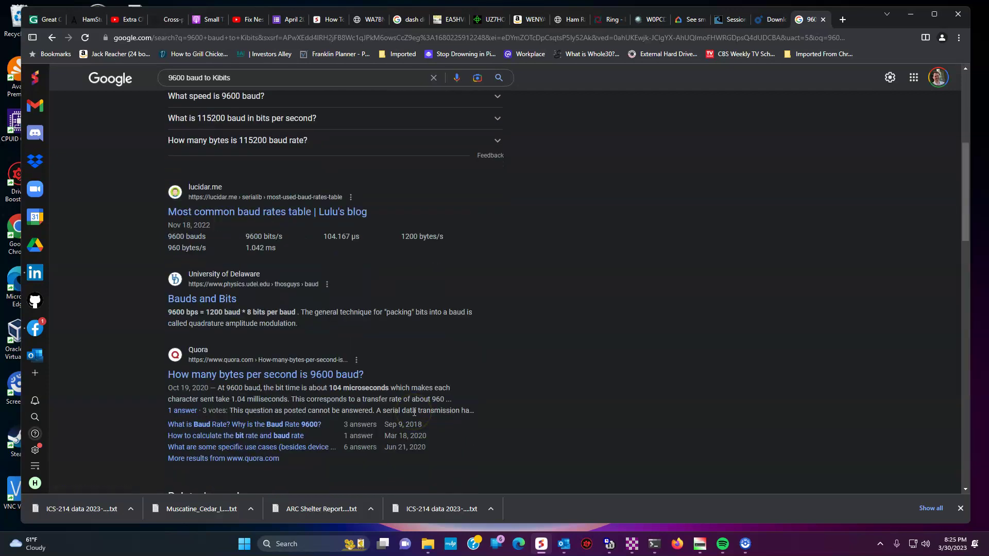
# Step: Open the Quora question 'How many bytes per second is 9600 baud?' and skim its answers
pyautogui.click(298, 378)
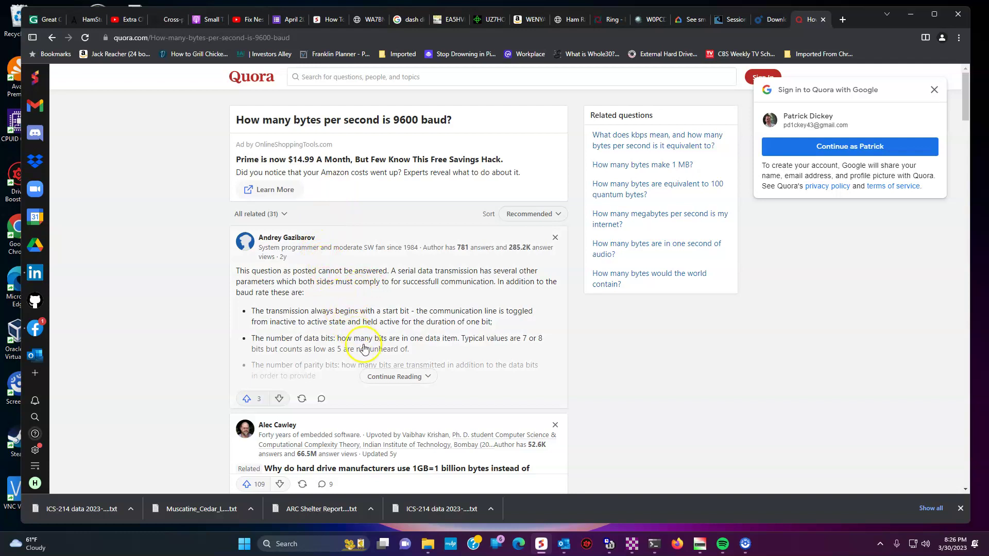
pyautogui.scroll(-2, 396, 356)
pyautogui.scroll(-3, 396, 355)
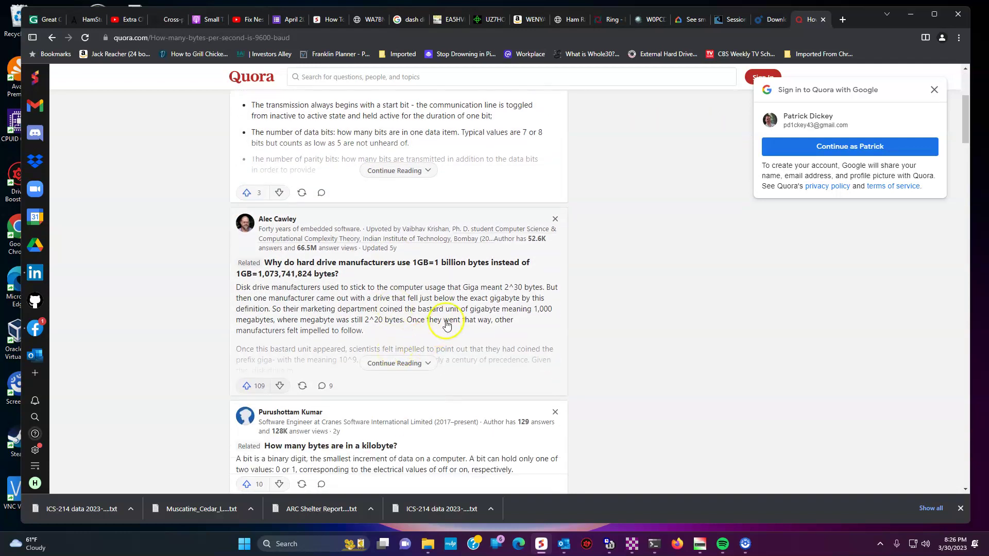
pyautogui.scroll(5, 447, 324)
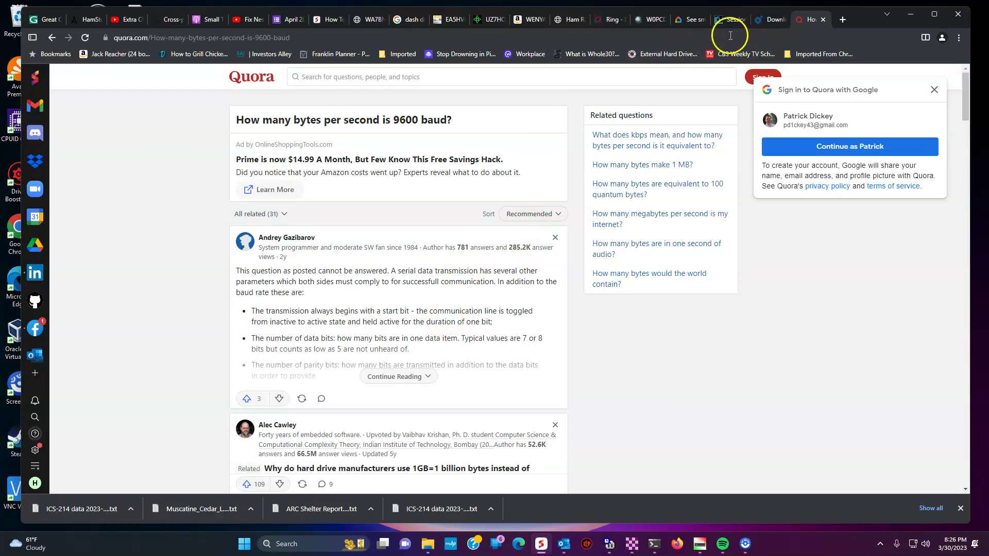
pyautogui.click(731, 36)
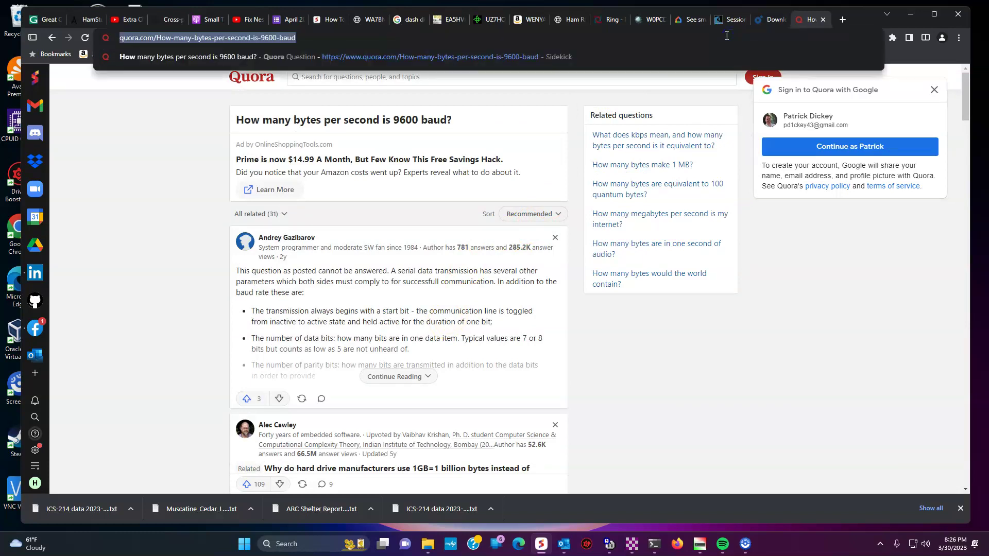
# Step: Search Google for '9600 baud to mbps' and open Lulu's blog Most common baud rates table
pyautogui.write('9600 b')
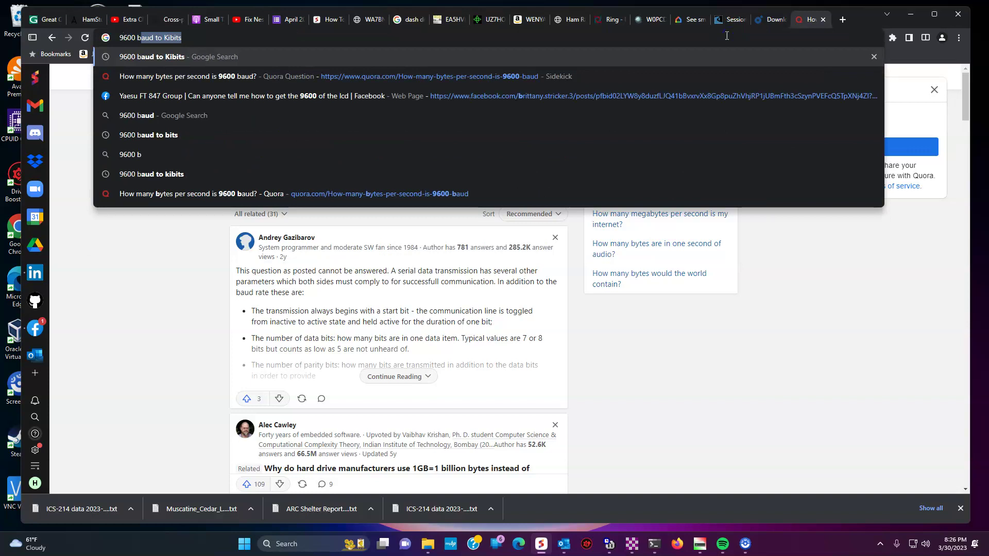
pyautogui.write('aud to M')
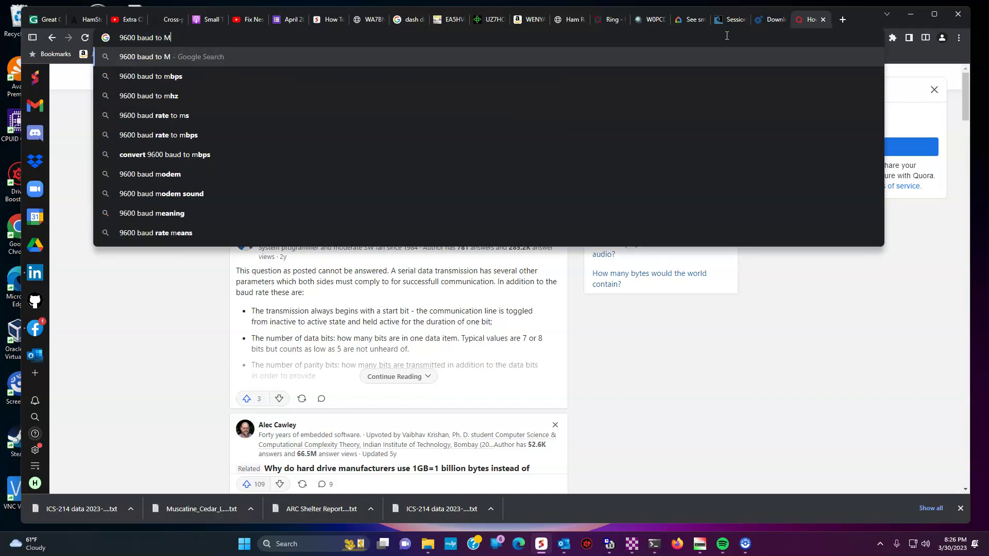
pyautogui.write('Bits')
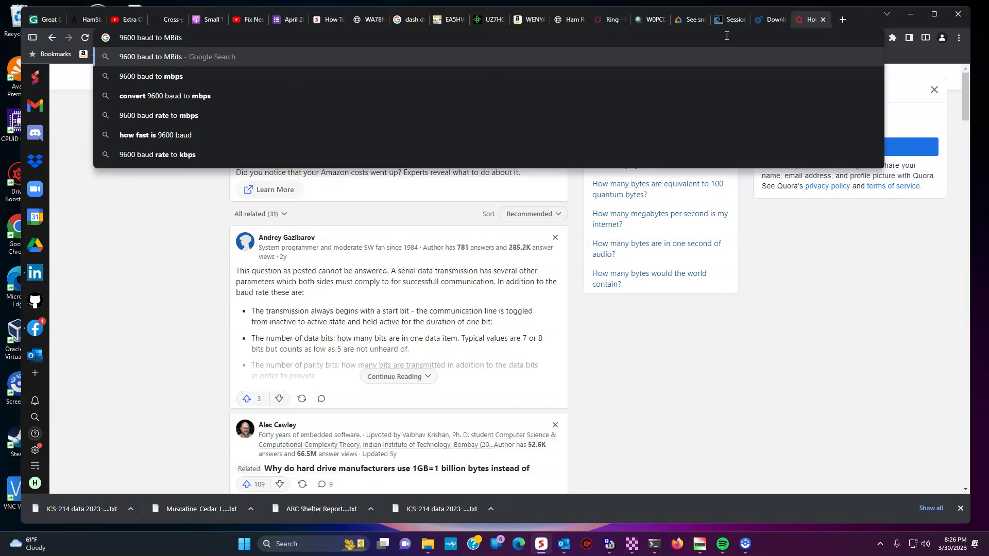
pyautogui.press('Down')
pyautogui.press('Return')
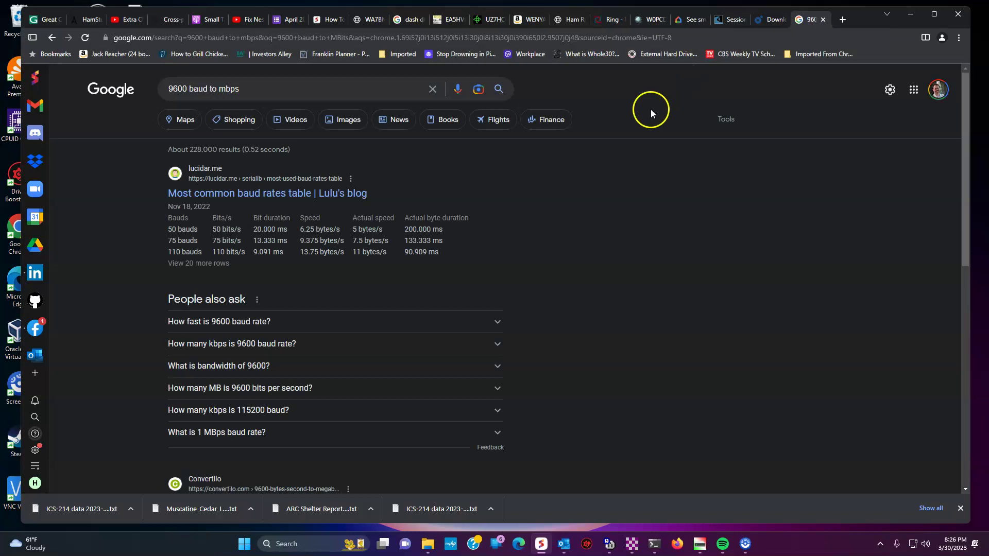
pyautogui.click(287, 201)
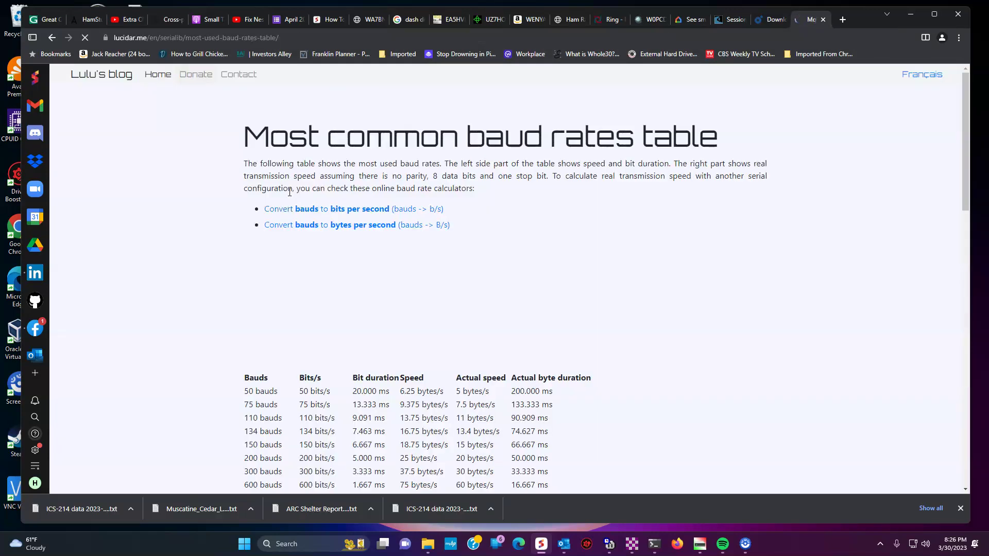
# Step: Check the 9600 bauds row (1200 bytes/s, 960 actual), then return to the Download Time Calculator
pyautogui.scroll(-3, 471, 280)
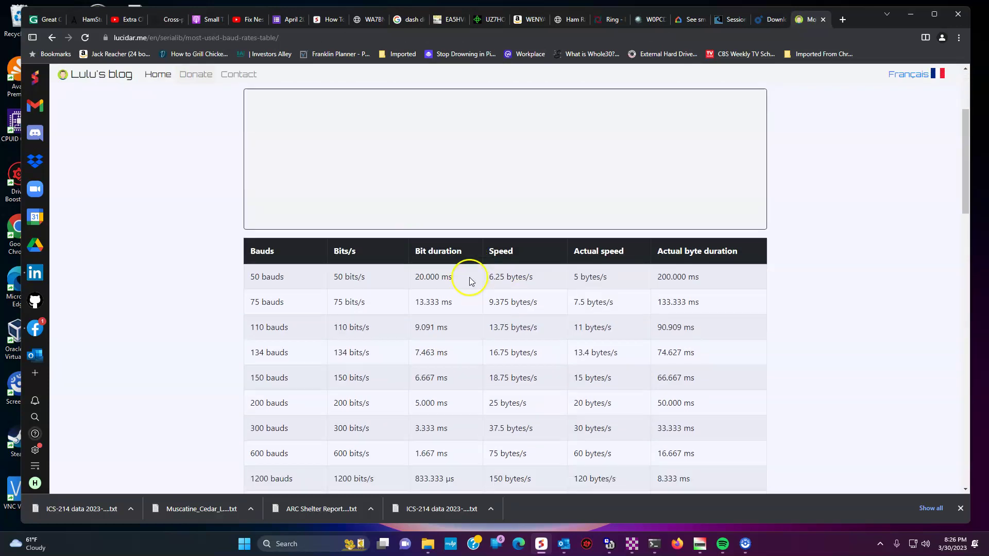
pyautogui.scroll(-3, 276, 294)
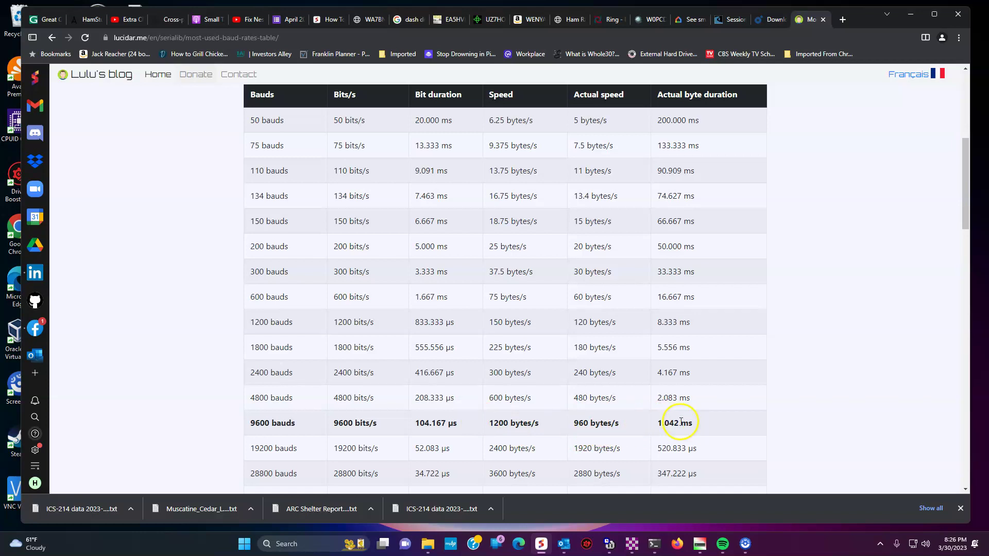
pyautogui.scroll(2, 698, 428)
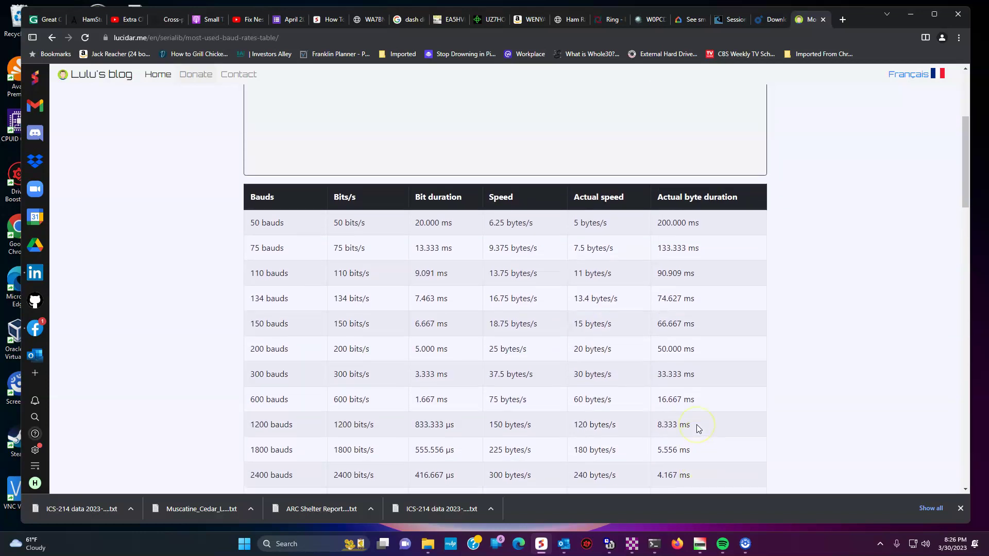
pyautogui.scroll(-3, 697, 425)
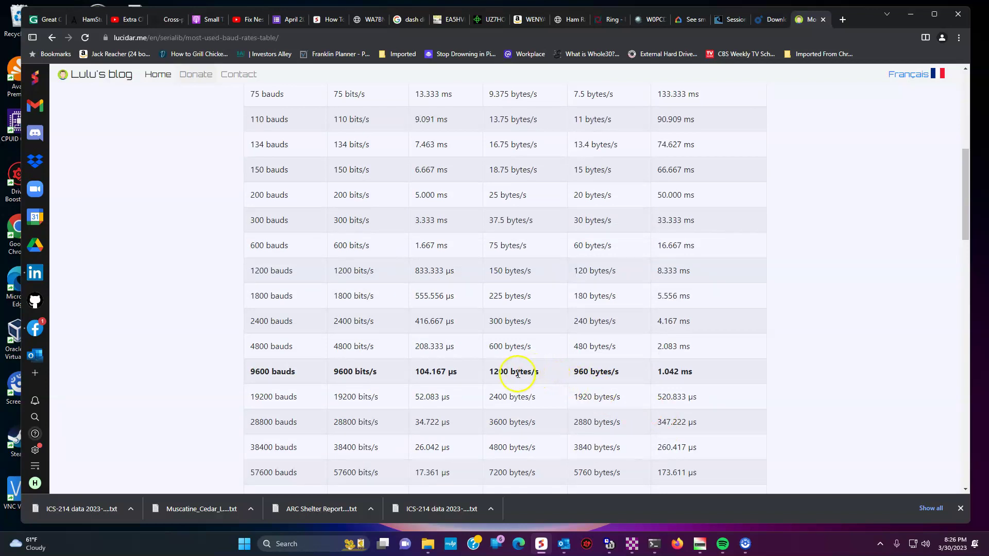
pyautogui.click(764, 20)
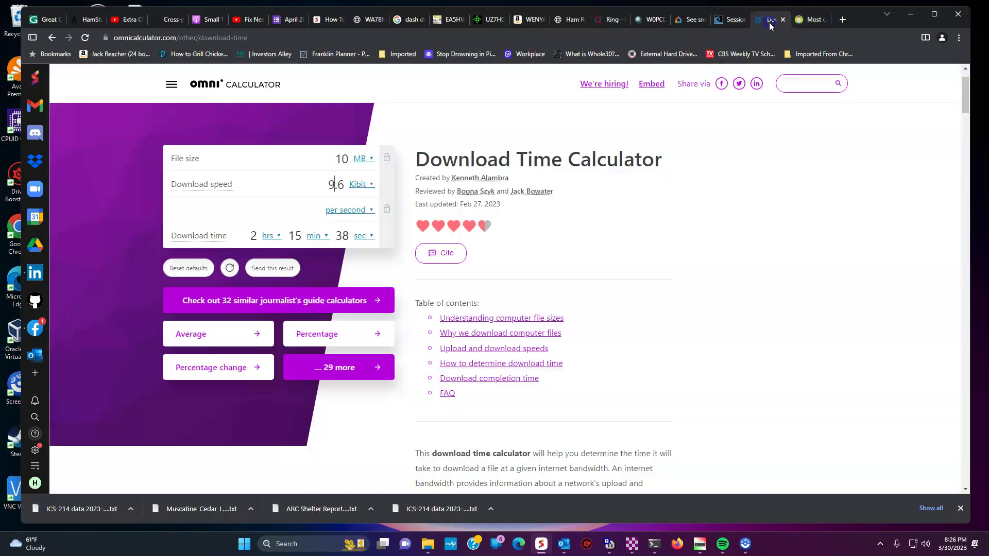
# Step: Set the download speed to 9.6 kB per second, giving 17 min 21 sec for 10 MB
pyautogui.click(351, 184)
pyautogui.scroll(2, 329, 240)
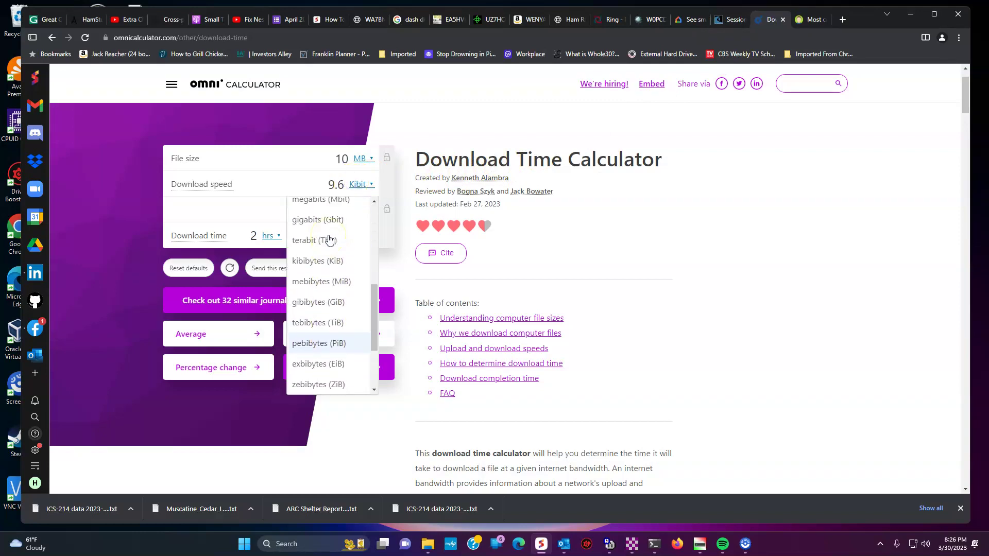
pyautogui.click(321, 244)
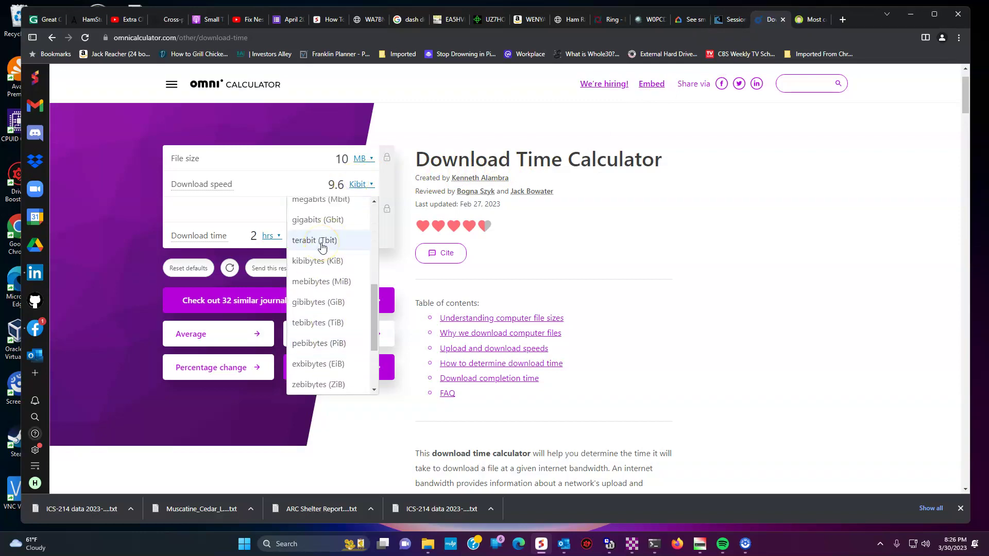
pyautogui.scroll(4, 322, 248)
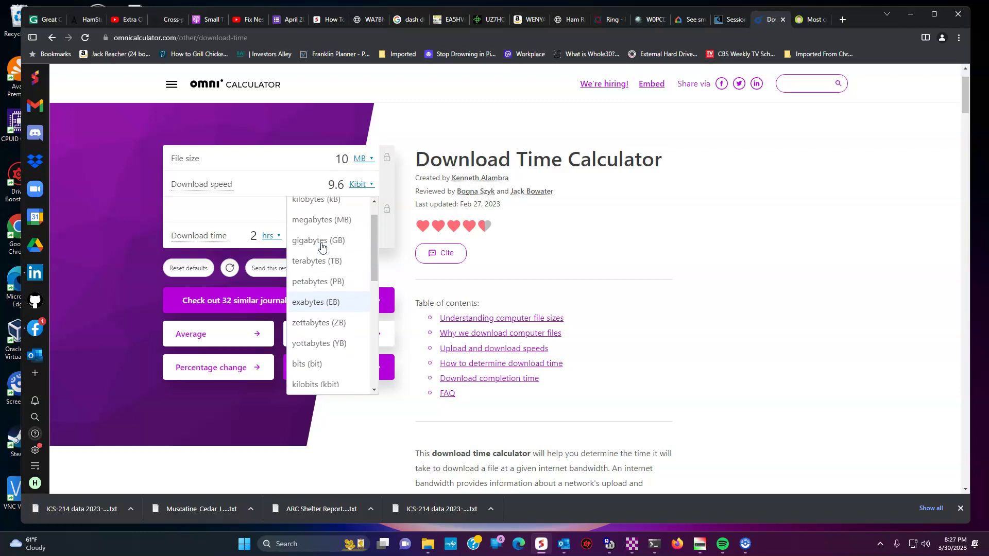
pyautogui.scroll(1, 323, 247)
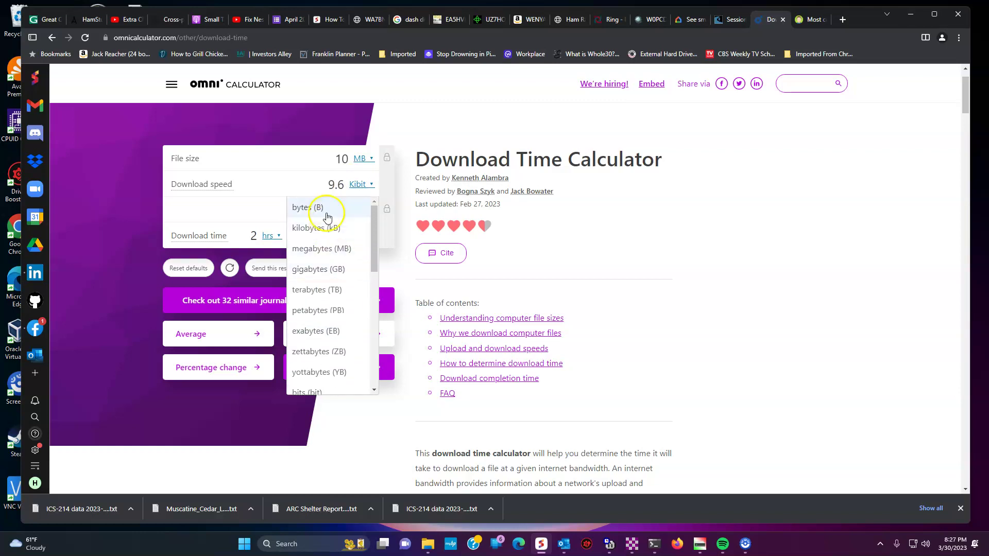
pyautogui.click(319, 220)
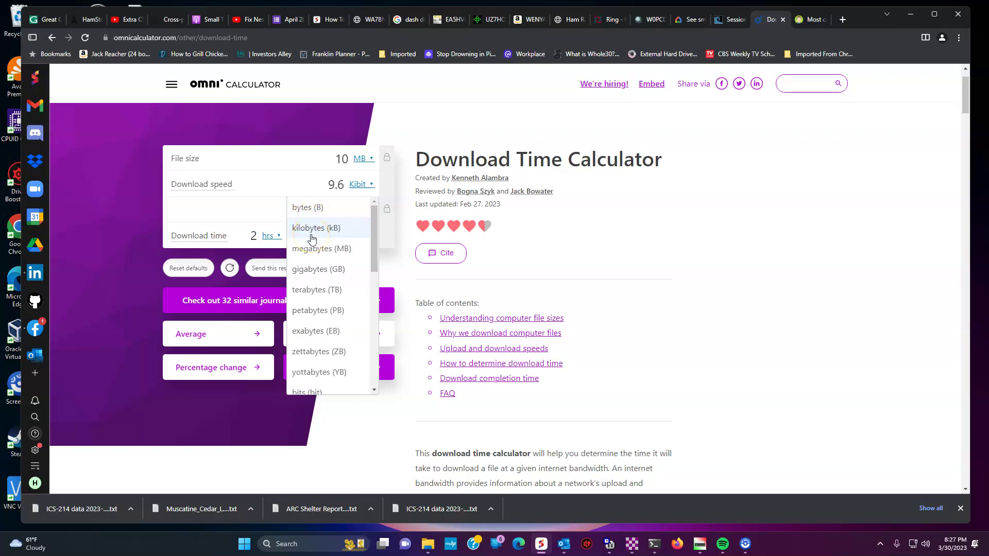
pyautogui.click(312, 229)
pyautogui.click(319, 203)
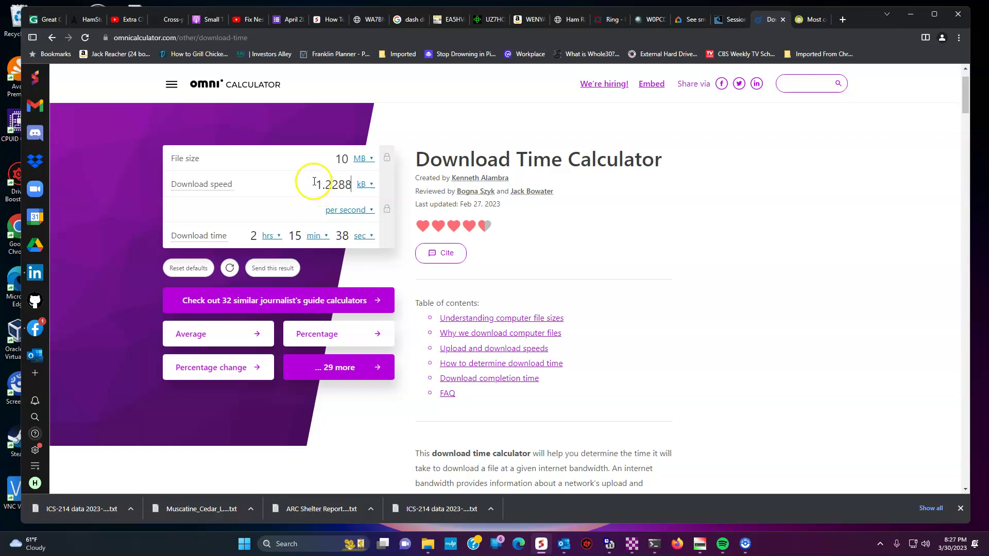
pyautogui.click(315, 185)
pyautogui.moveTo(315, 185); pyautogui.dragTo(358, 186)
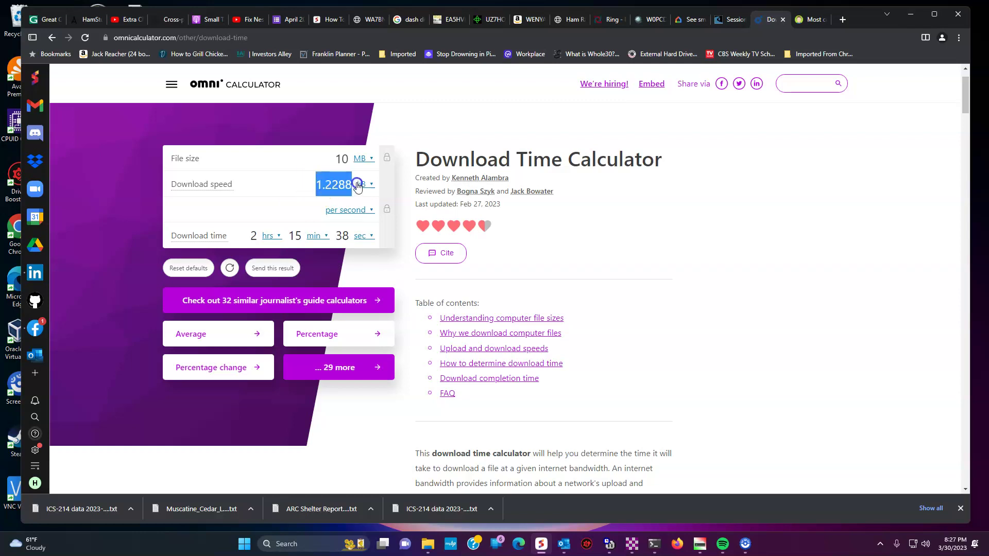
pyautogui.write('9')
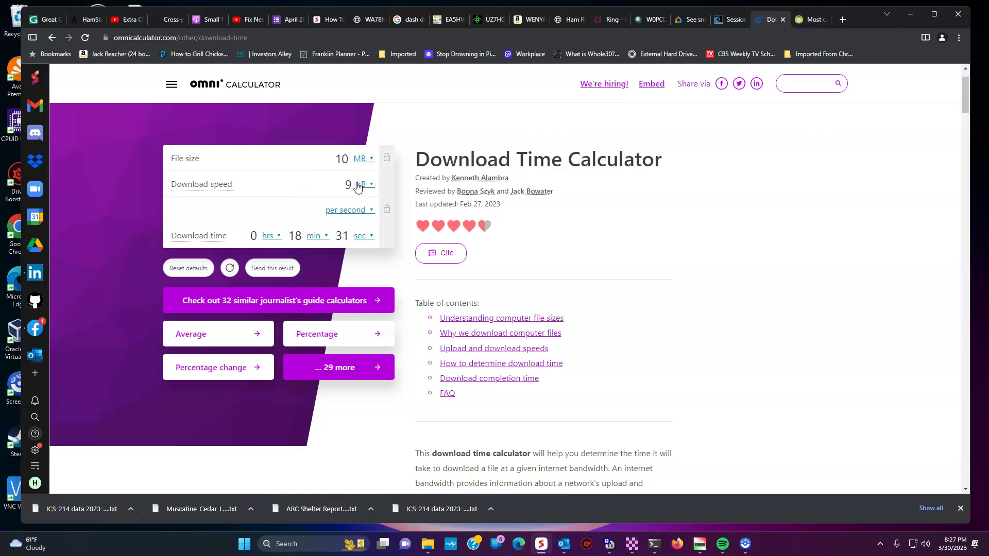
pyautogui.write('.6')
pyautogui.moveTo(205, 233)
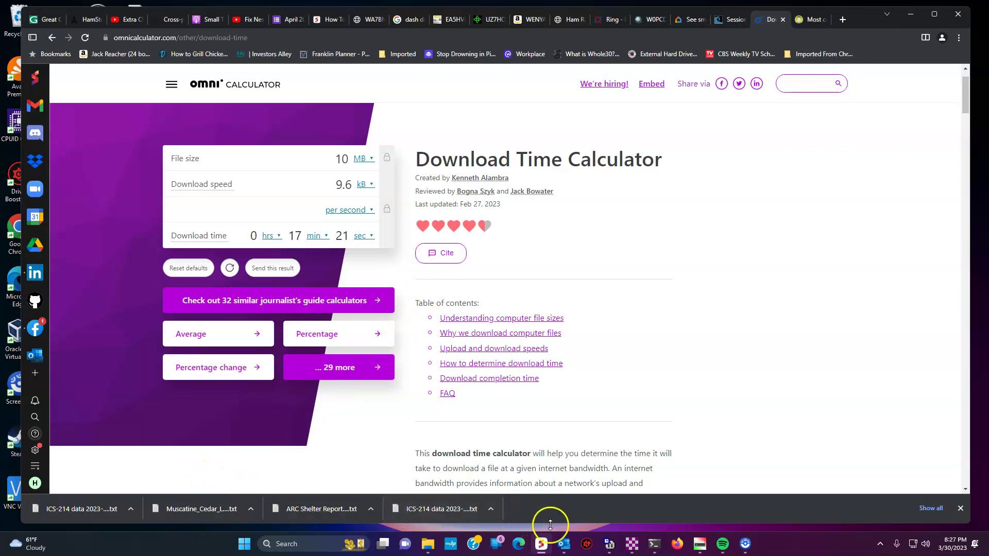
# Step: Run a Telnet session that downloads the four pending catalog replies, 46,796 bytes in total
pyautogui.moveTo(629, 538)
pyautogui.click(661, 508)
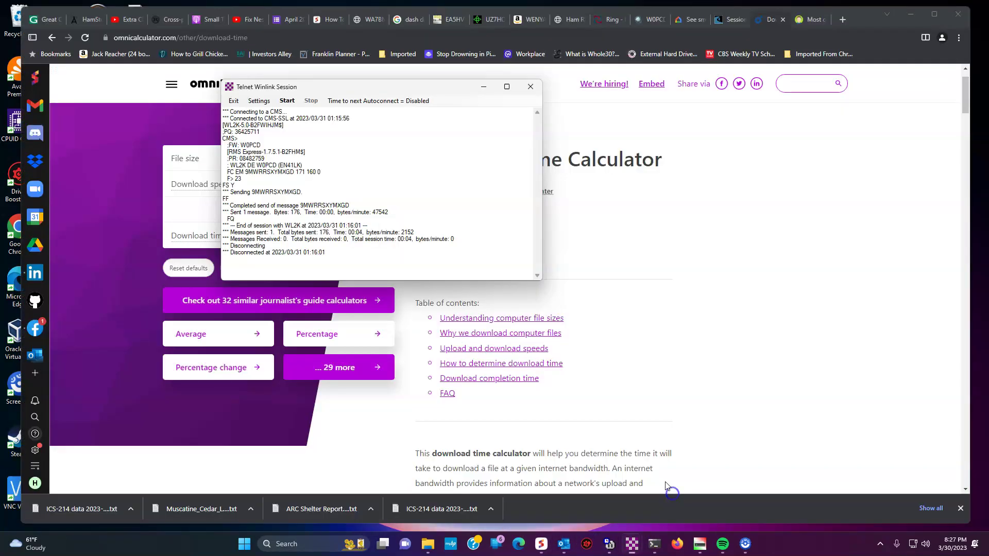
pyautogui.click(286, 103)
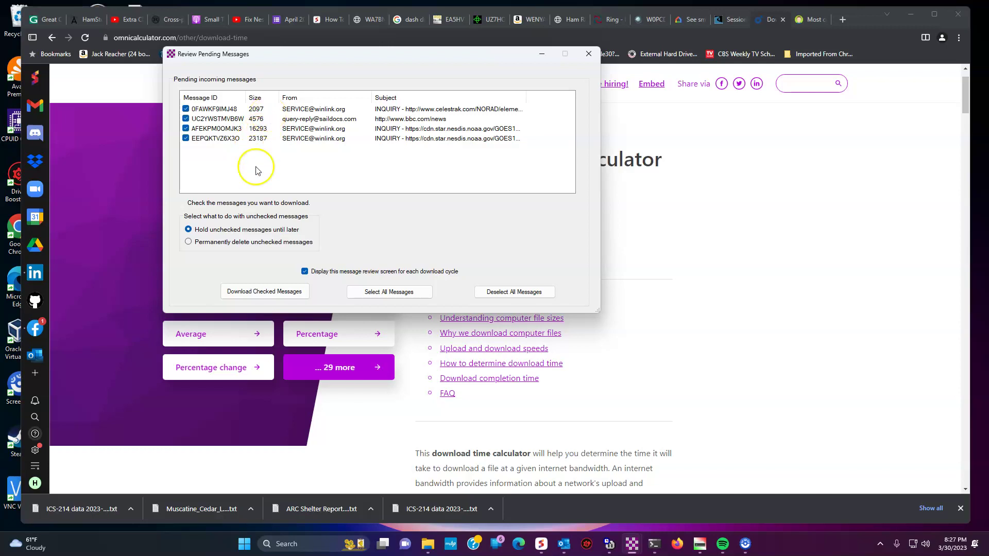
pyautogui.click(268, 293)
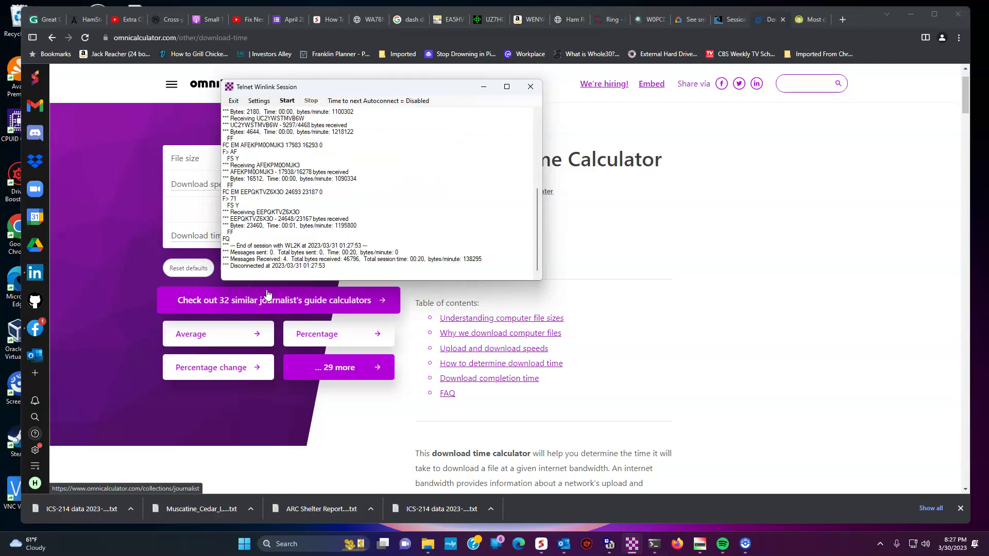
pyautogui.click(325, 254)
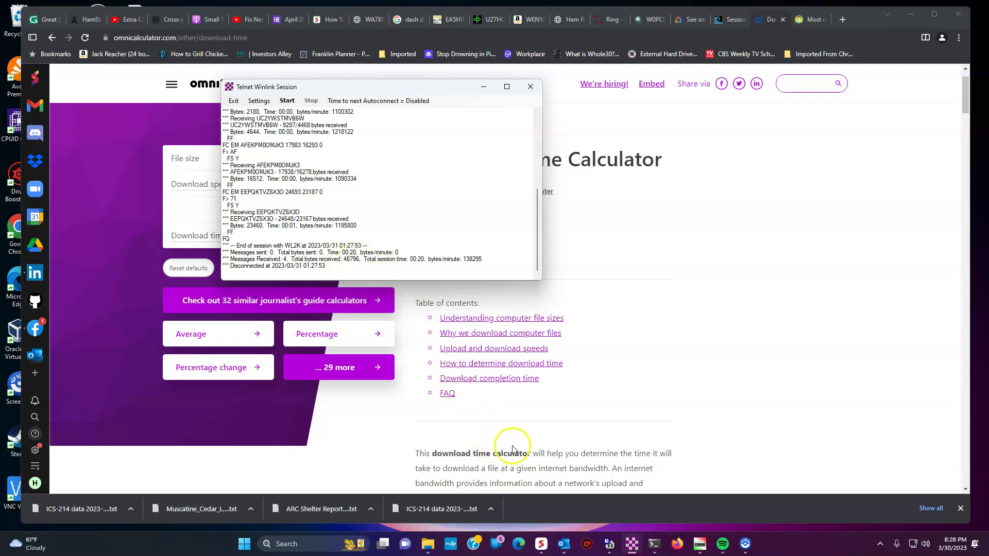
# Step: Open the Winlink Express Inbox and read the Celestrak NOAA elements reply
pyautogui.moveTo(633, 546)
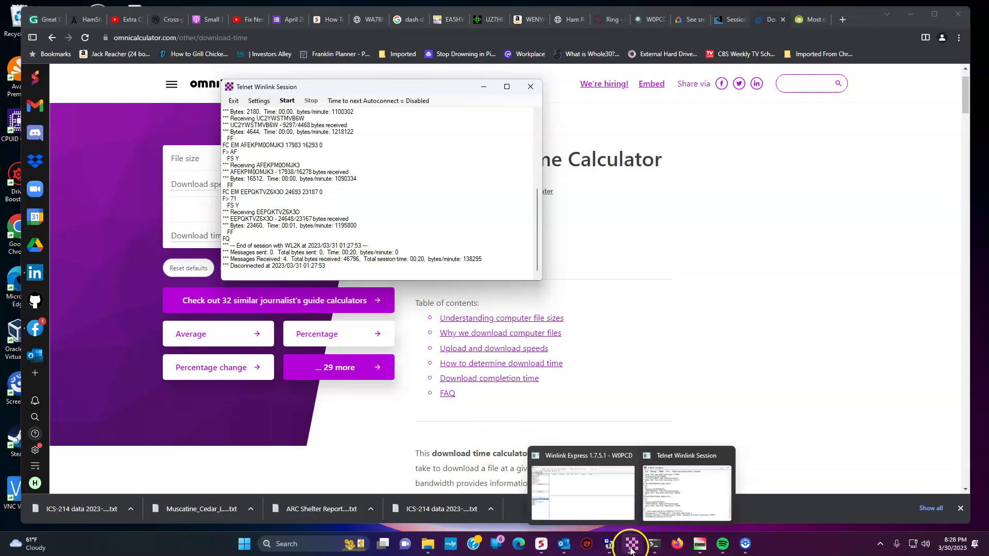
pyautogui.click(596, 492)
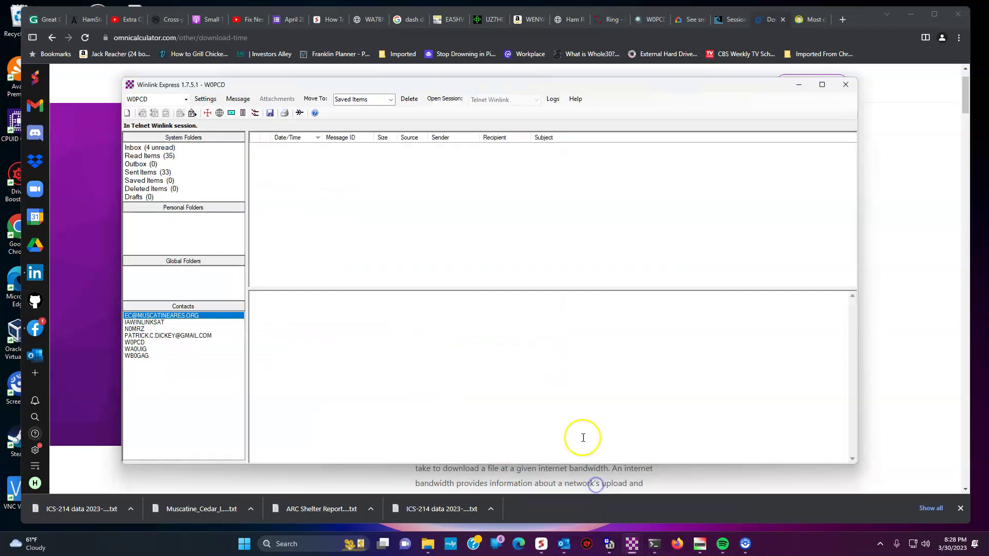
pyautogui.click(163, 148)
pyautogui.click(448, 159)
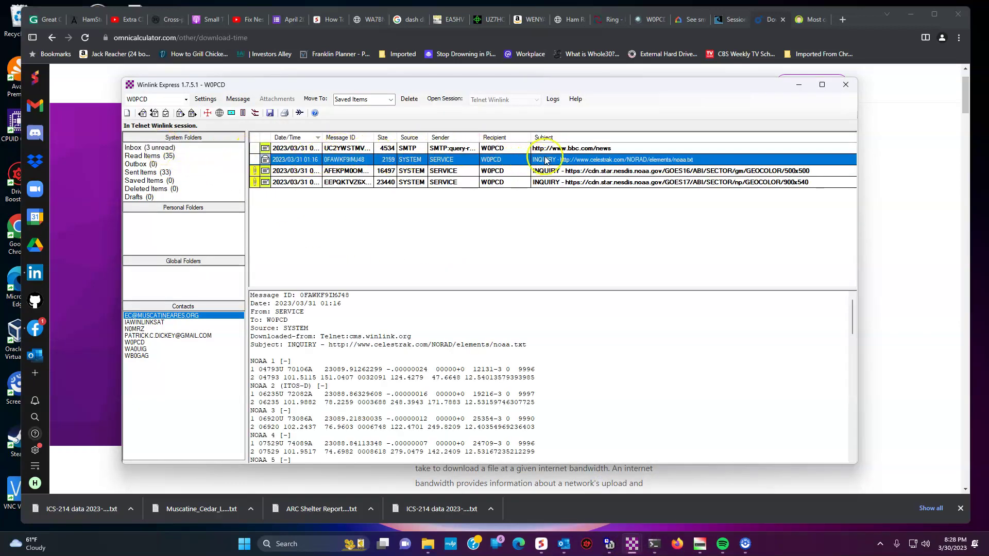
# Step: Read through the BBC news reply, then open the GOES16 satellite image reply
pyautogui.click(561, 149)
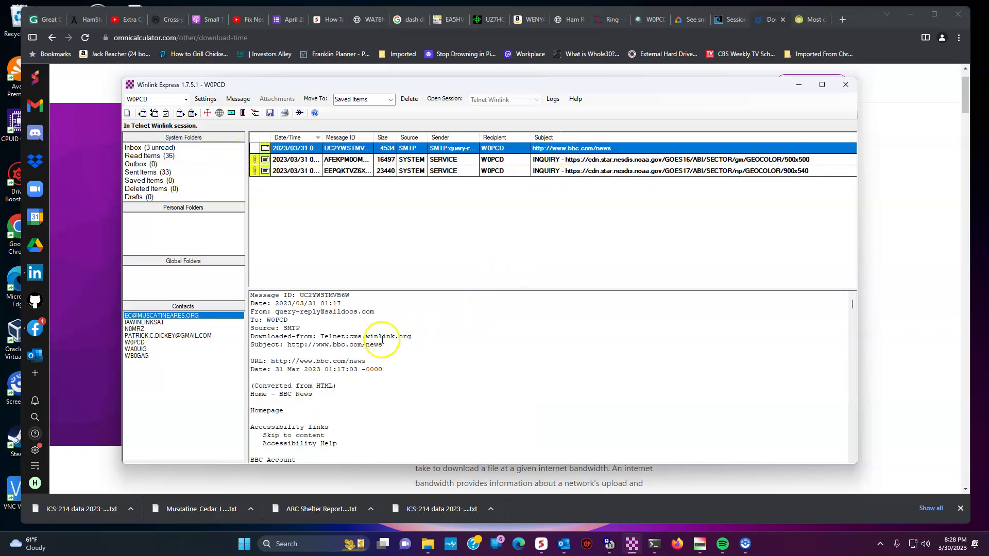
pyautogui.scroll(-10, 322, 358)
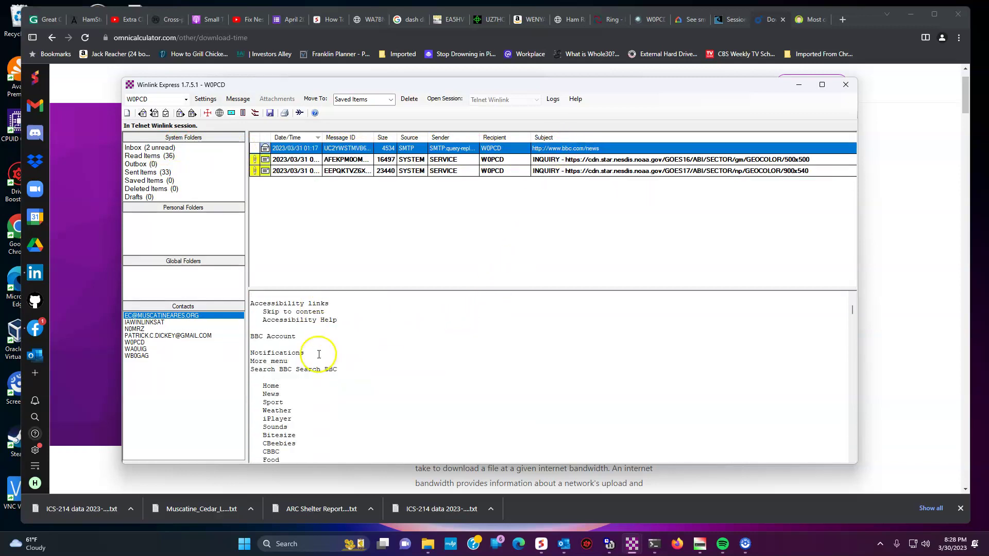
pyautogui.scroll(-12, 319, 354)
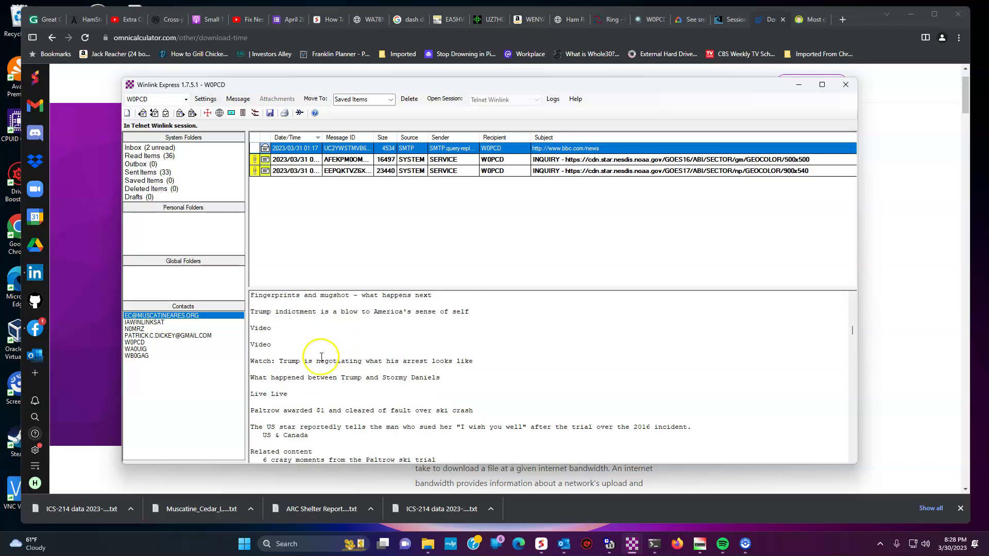
pyautogui.scroll(-13, 322, 357)
pyautogui.scroll(11, 322, 355)
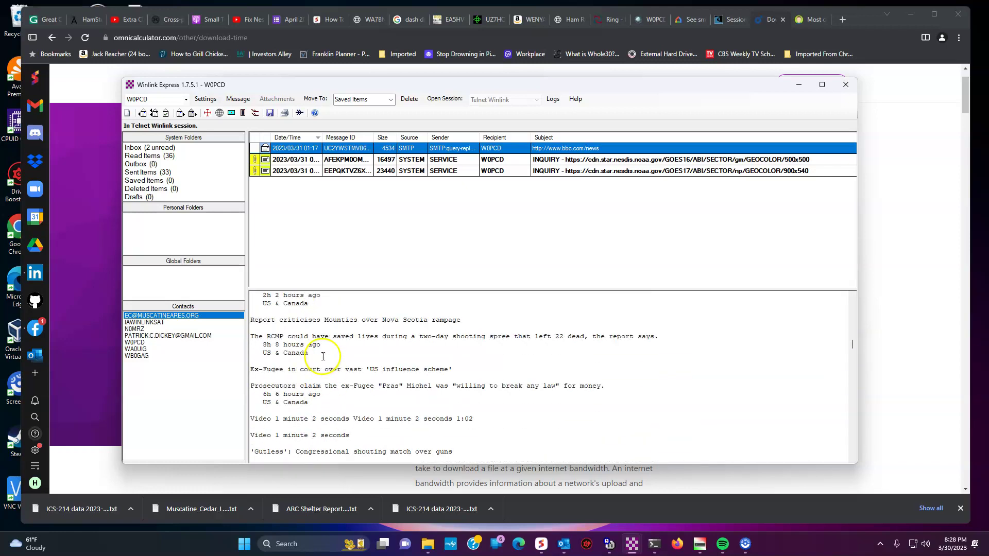
pyautogui.scroll(-10, 323, 356)
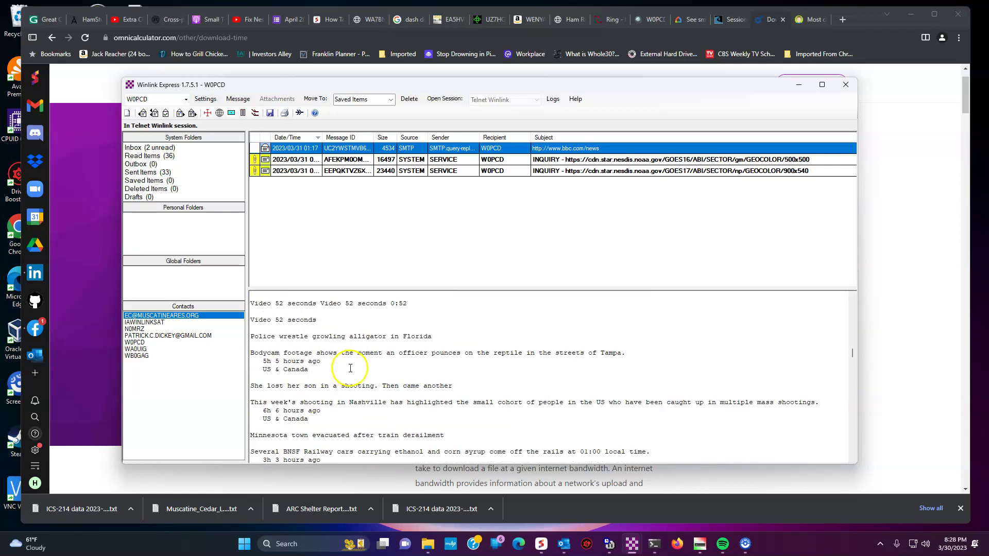
pyautogui.click(522, 159)
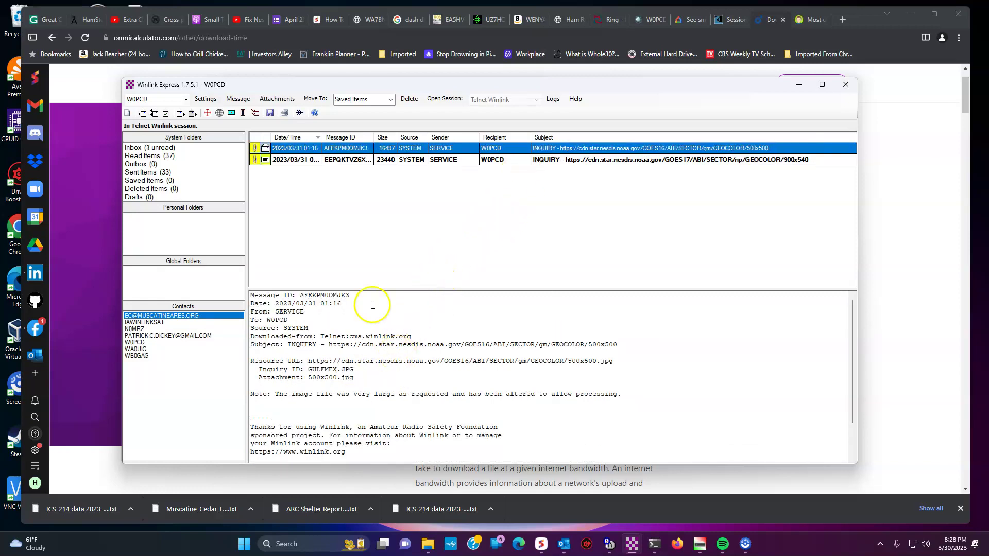
# Step: View the 500x500.jpg and 900x540.jpg GOES satellite images in Photos, closing each afterward
pyautogui.click(255, 149)
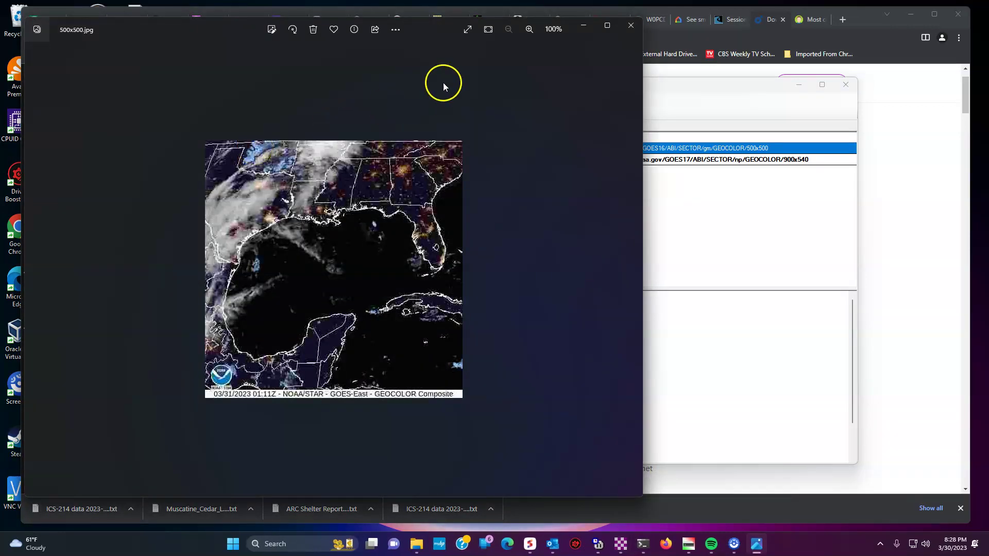
pyautogui.click(633, 27)
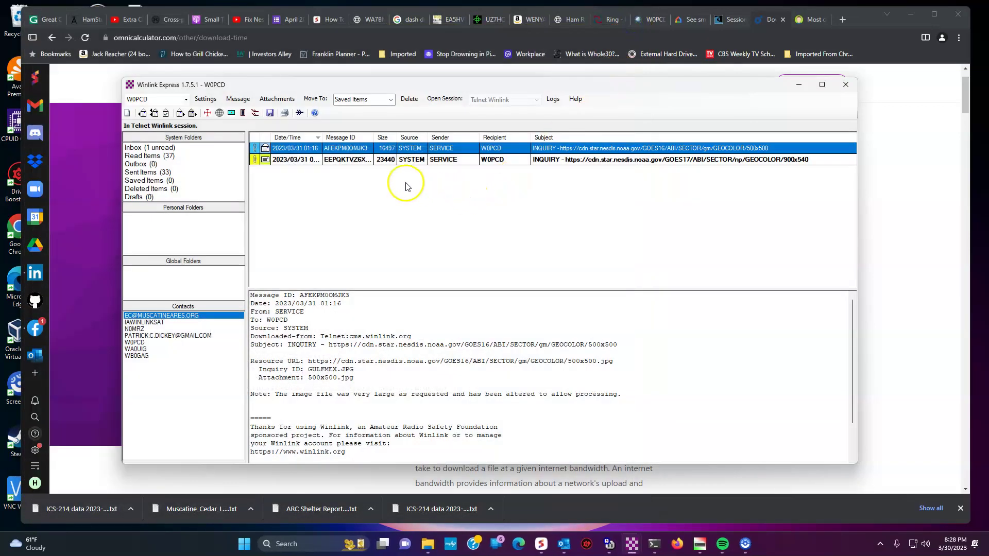
pyautogui.click(252, 159)
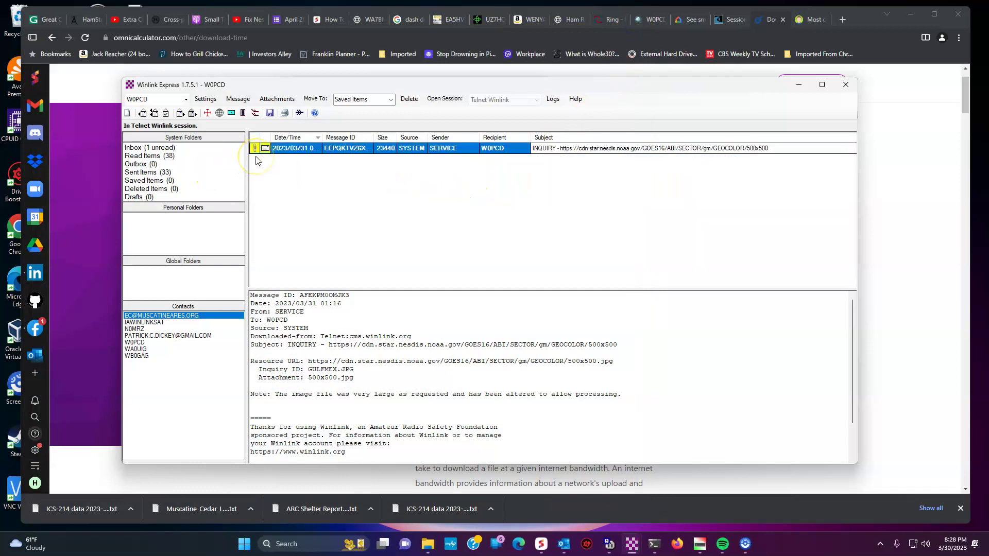
pyautogui.click(255, 149)
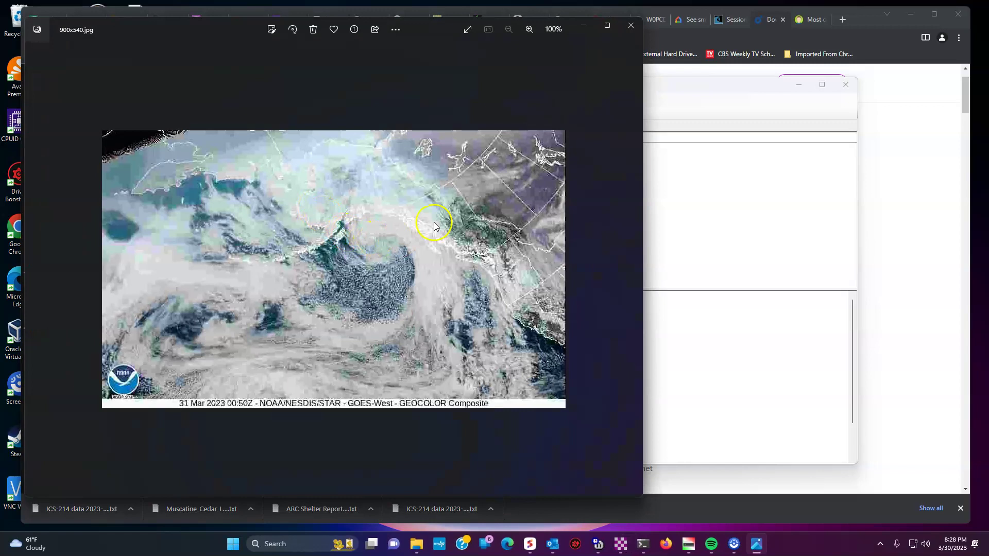
pyautogui.click(630, 26)
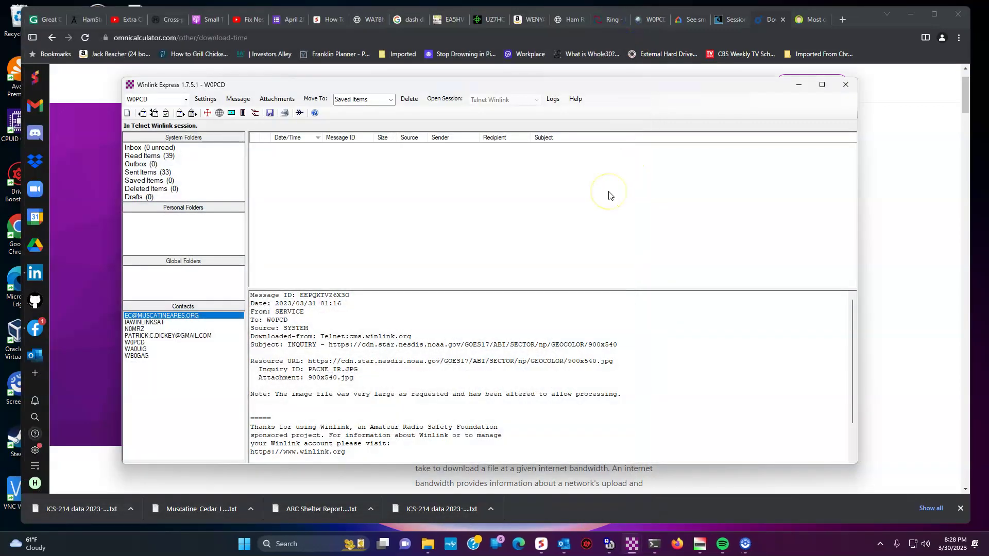